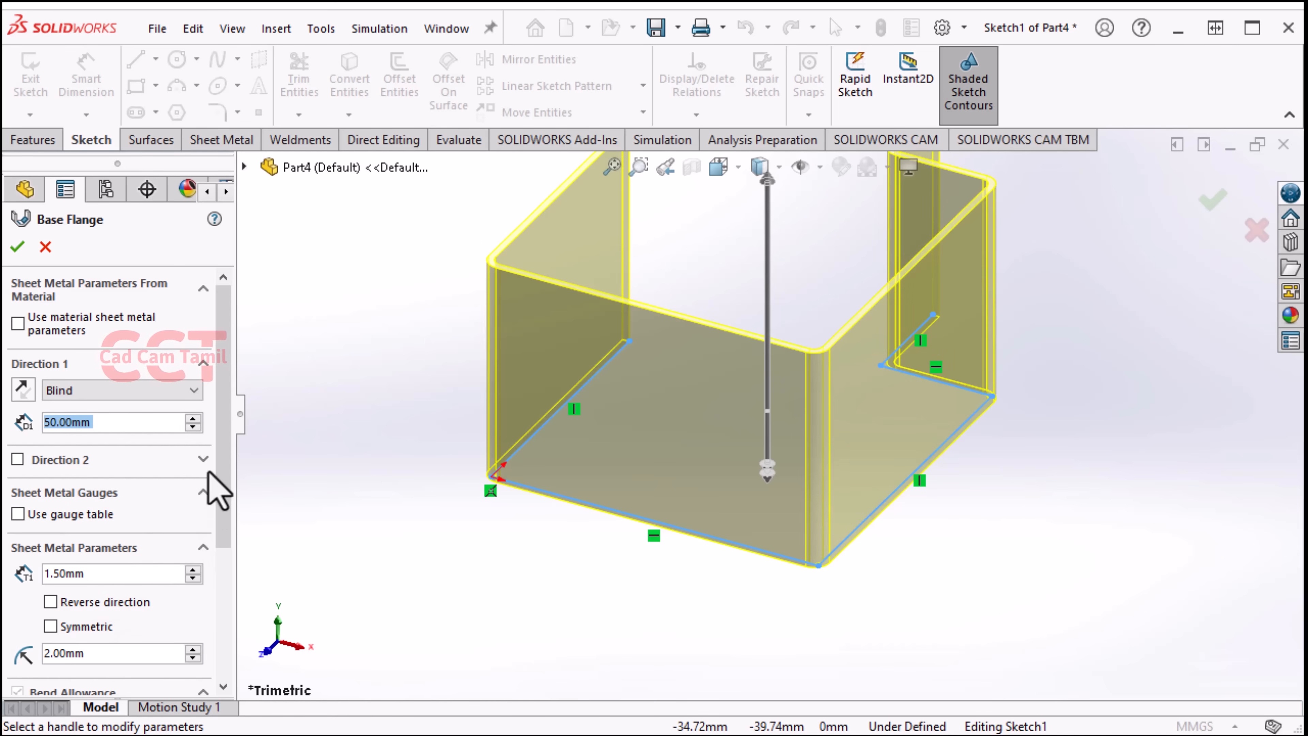
Create the base flange from the open profile with 50 mm blind depth, 1.5 mm thickness, 2 mm bend radius and K-factor 0.48
left_click_drag(209, 473, 231, 628)
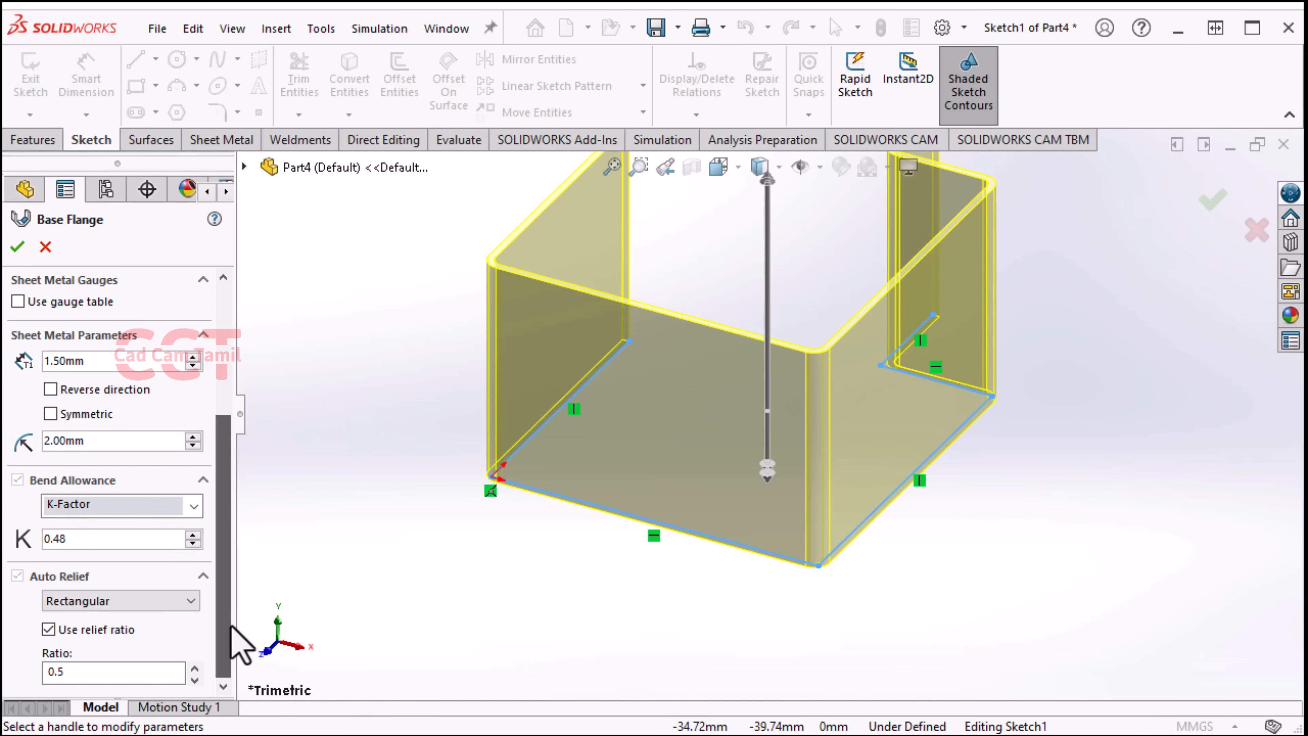
left_click_drag(222, 549, 234, 310)
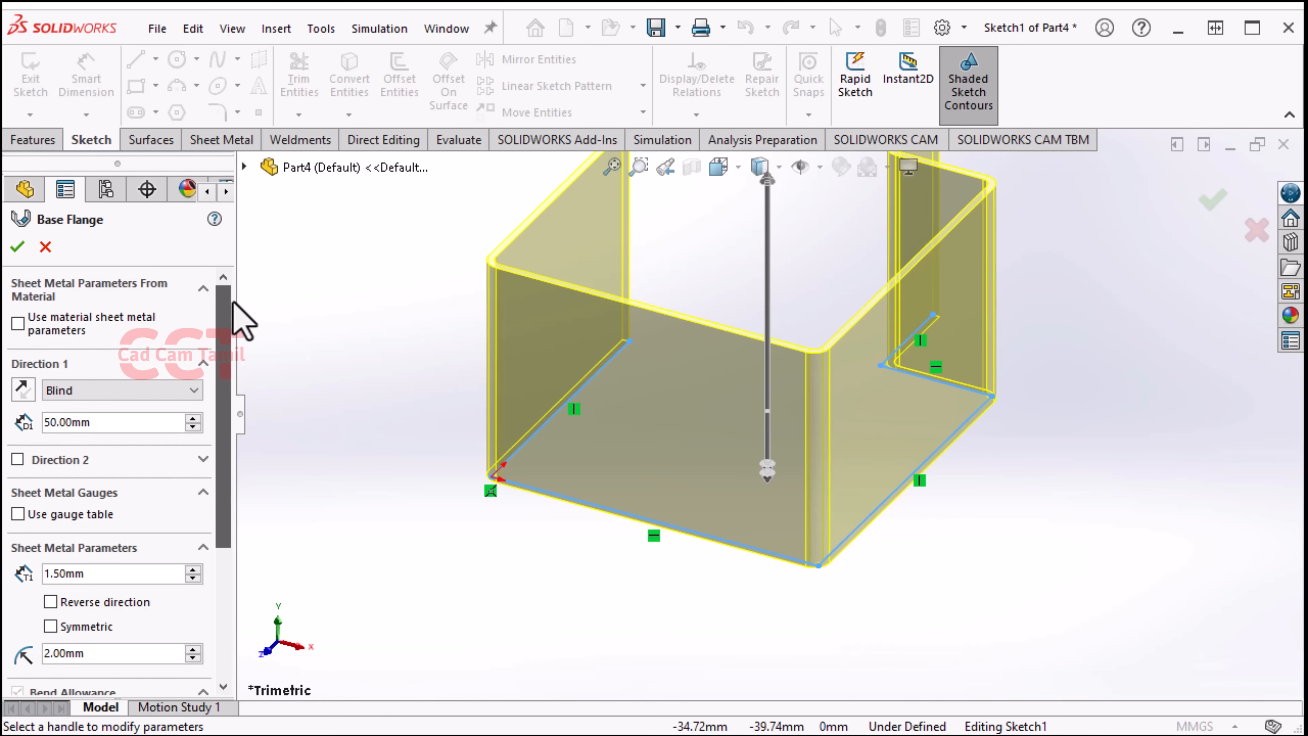
left_click(18, 249)
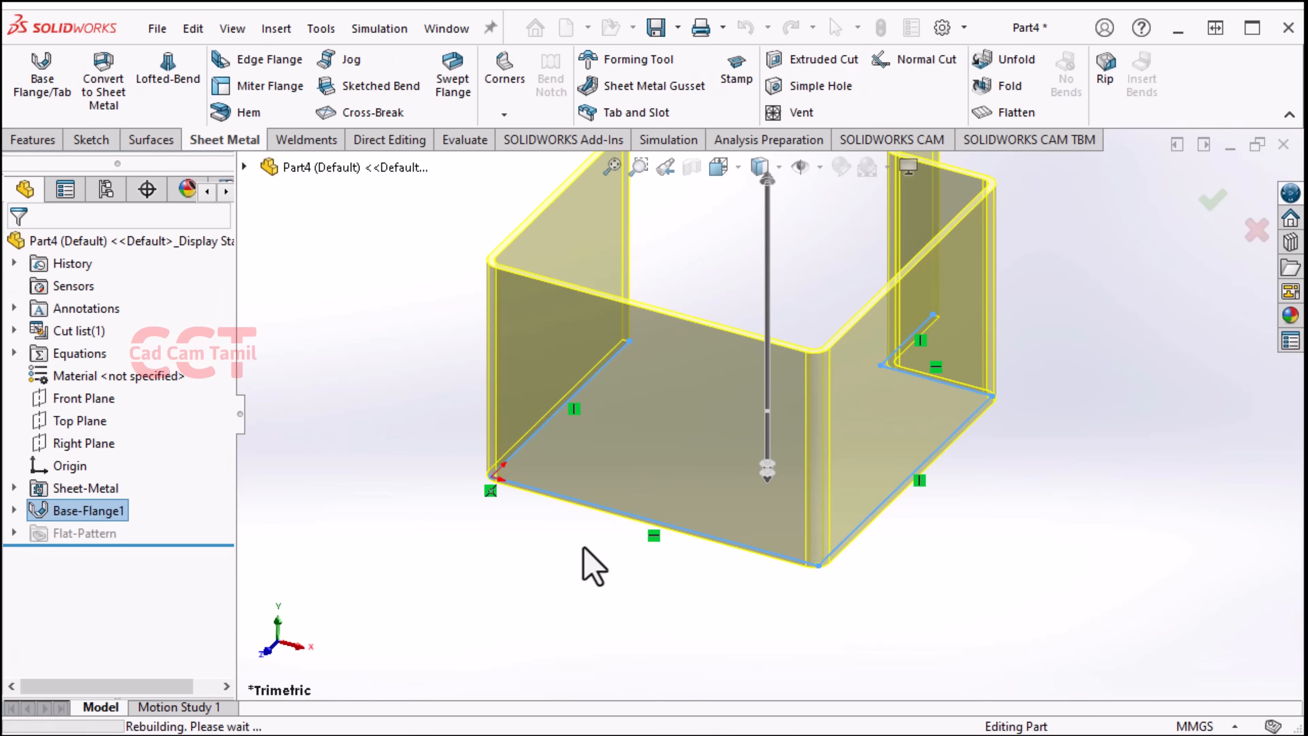
scroll(567, 559, "up", 3)
middle_click_drag(684, 296, 681, 573)
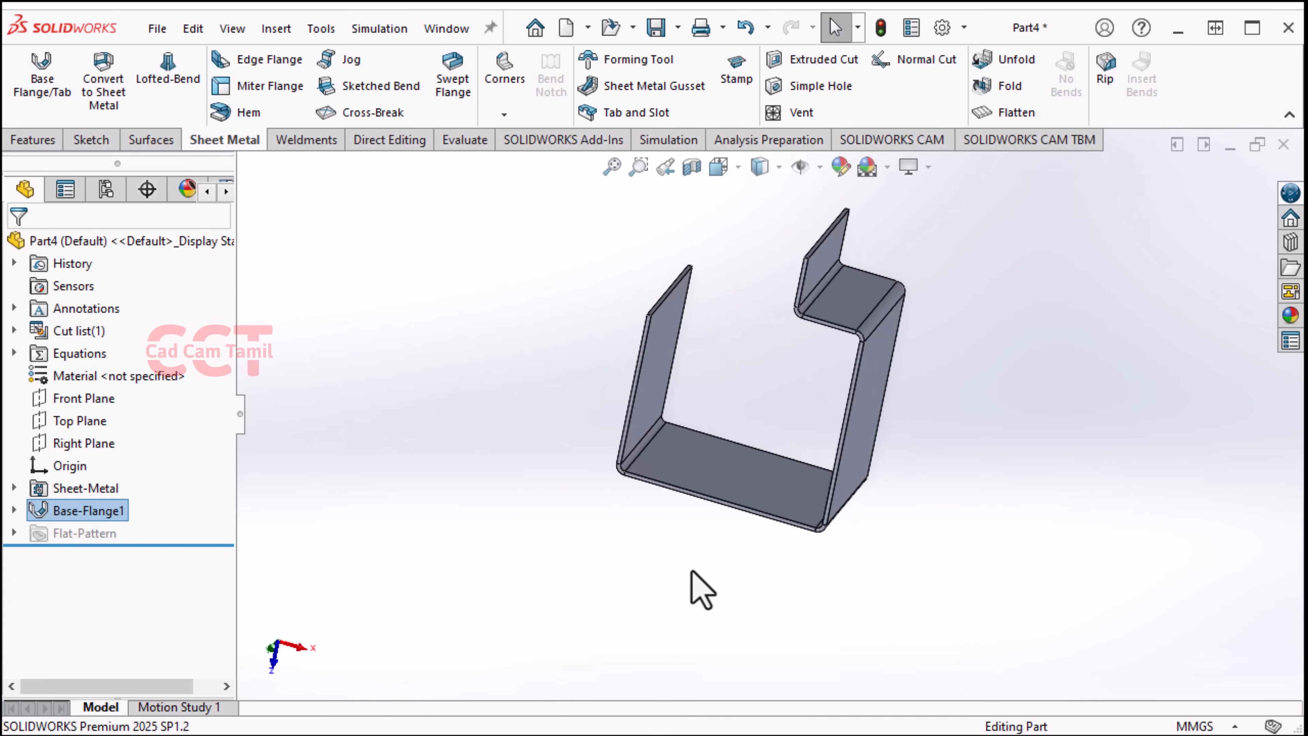
middle_click_drag(829, 423, 899, 268)
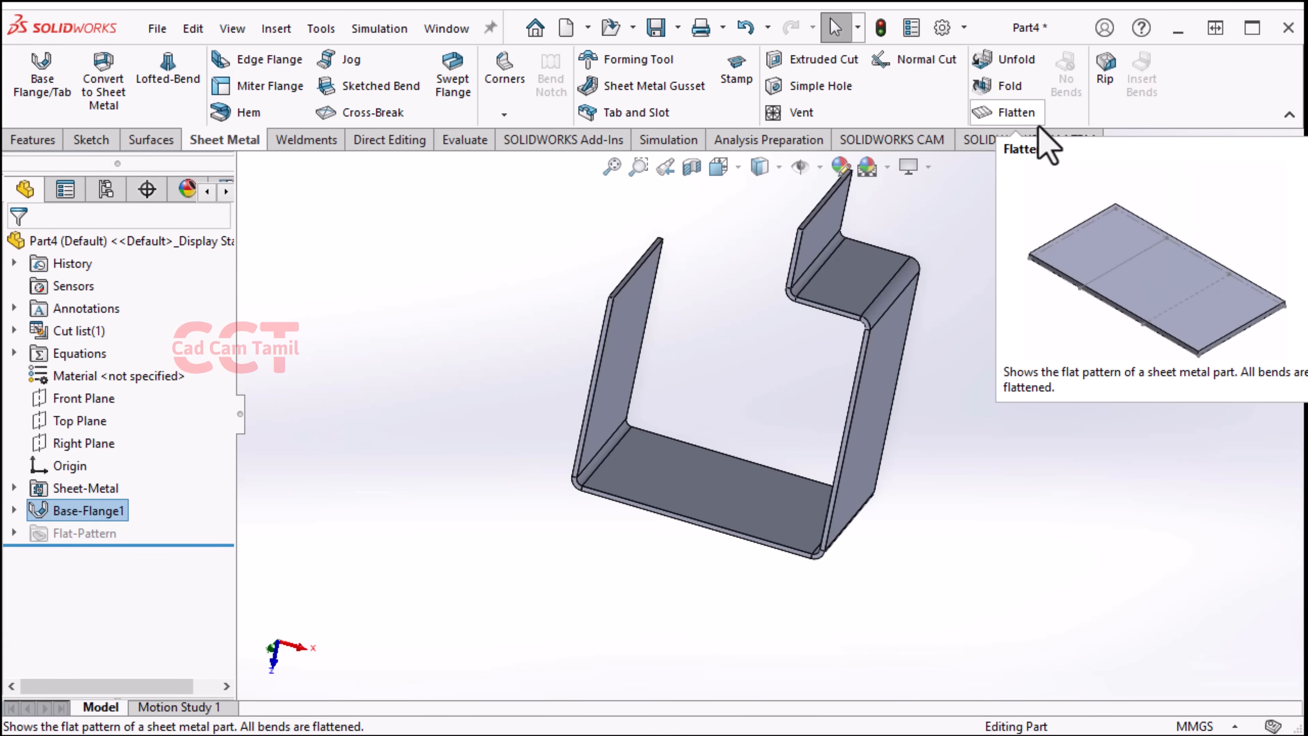
Inspect the bracket's flat pattern with Flatten and return the part to its folded state
left_click(1036, 119)
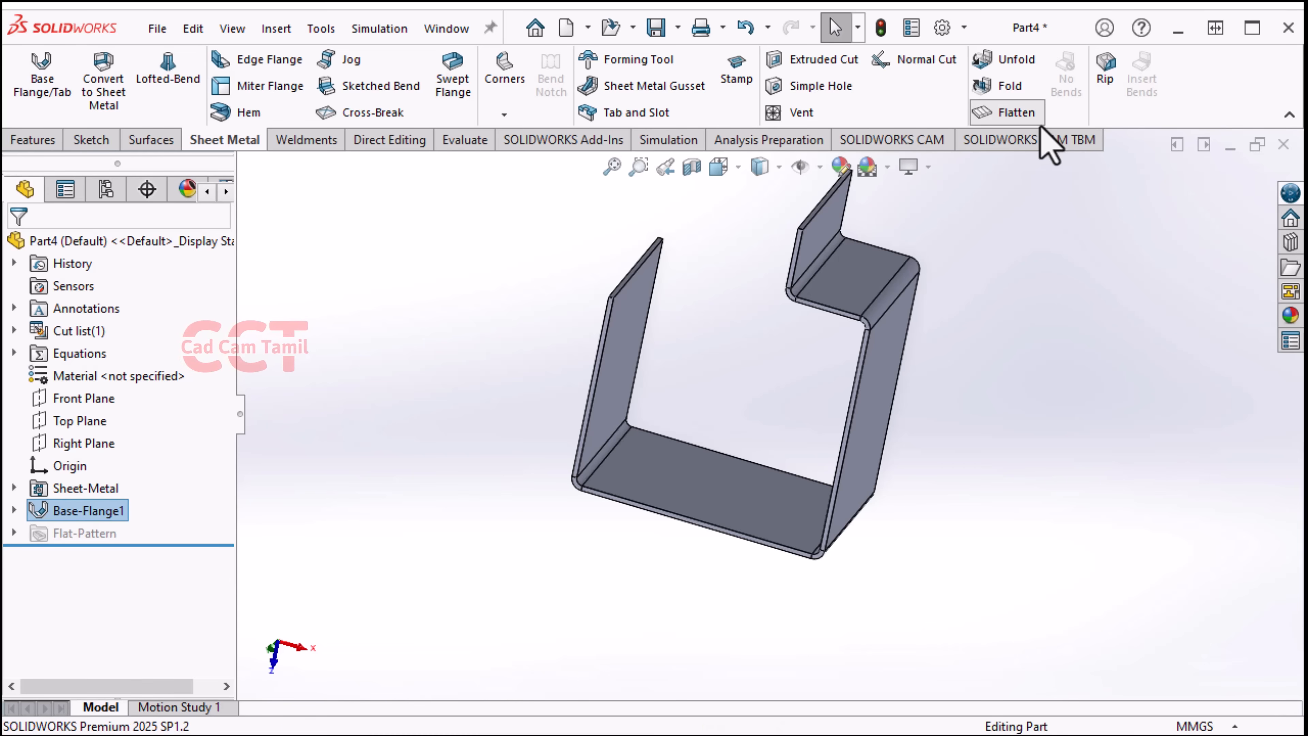
scroll(587, 402, "up", 1)
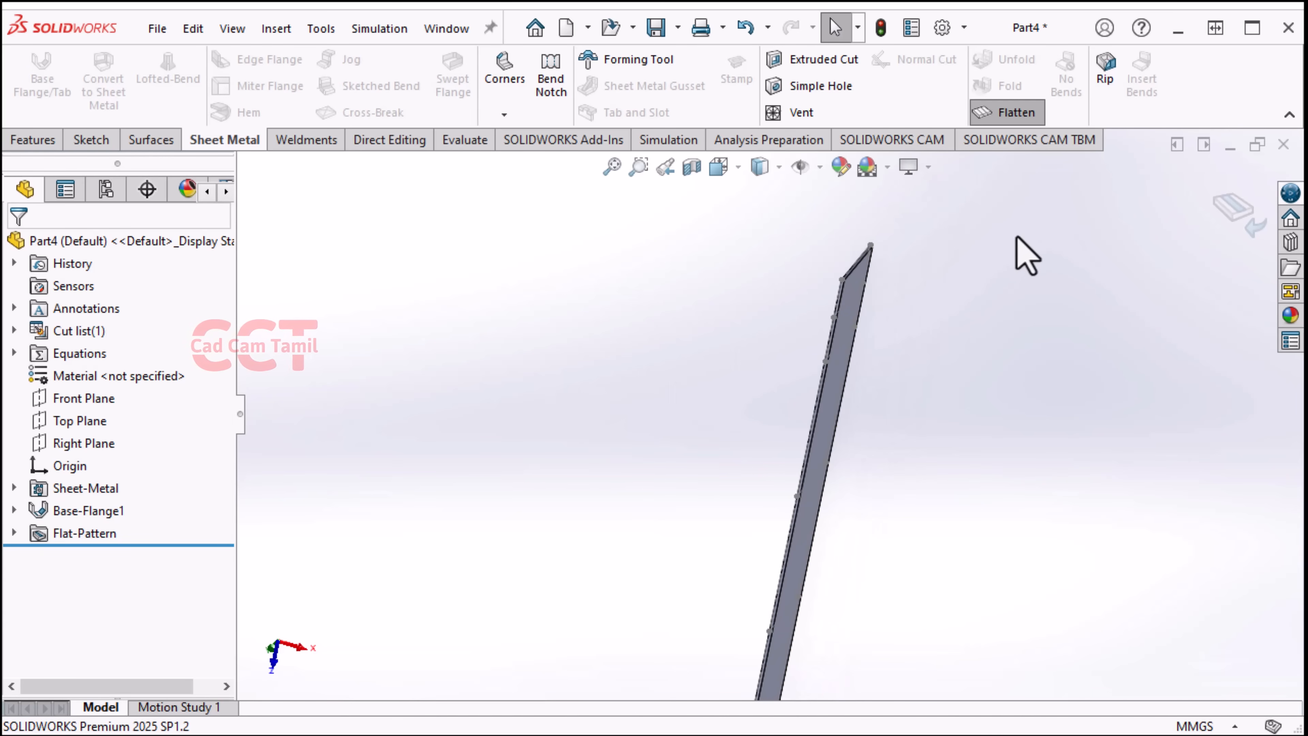
left_click(1023, 114)
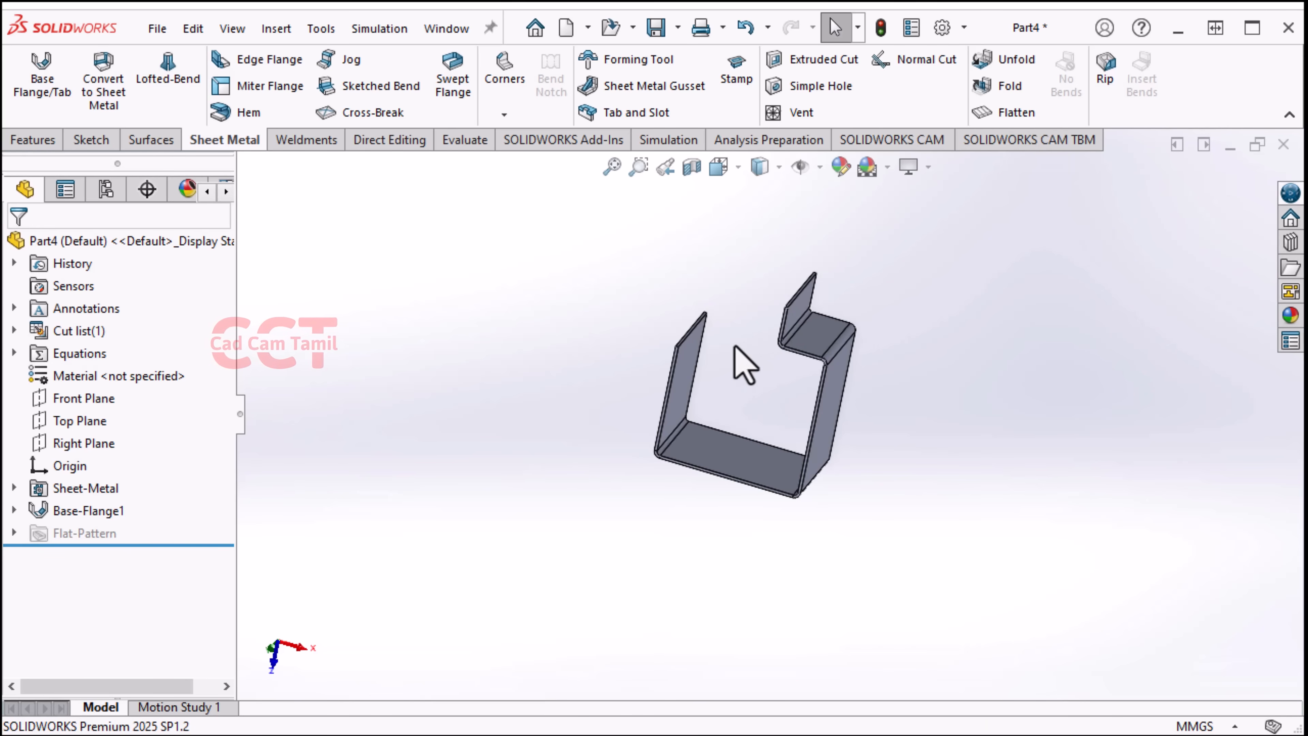
scroll(794, 322, "down", 3)
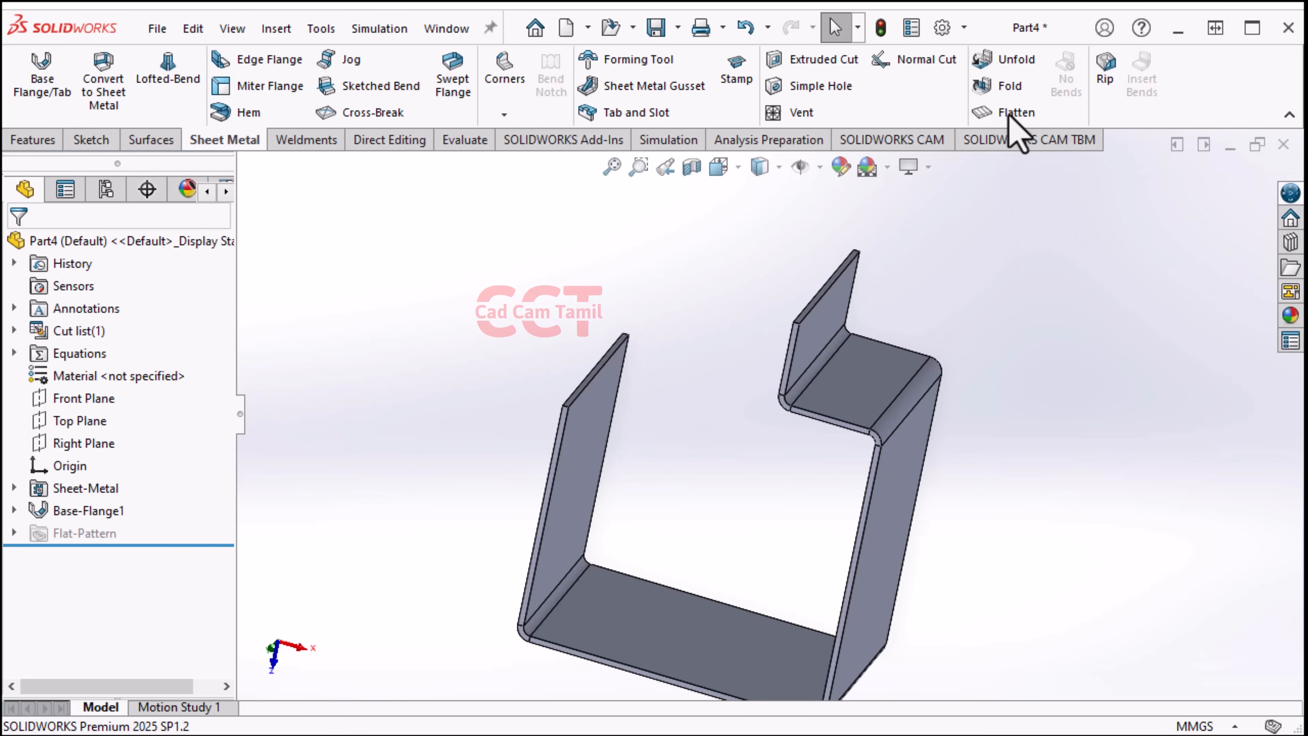
Unfold the bend between the short return face and the end lip, keeping the short return face fixed
left_click(1018, 72)
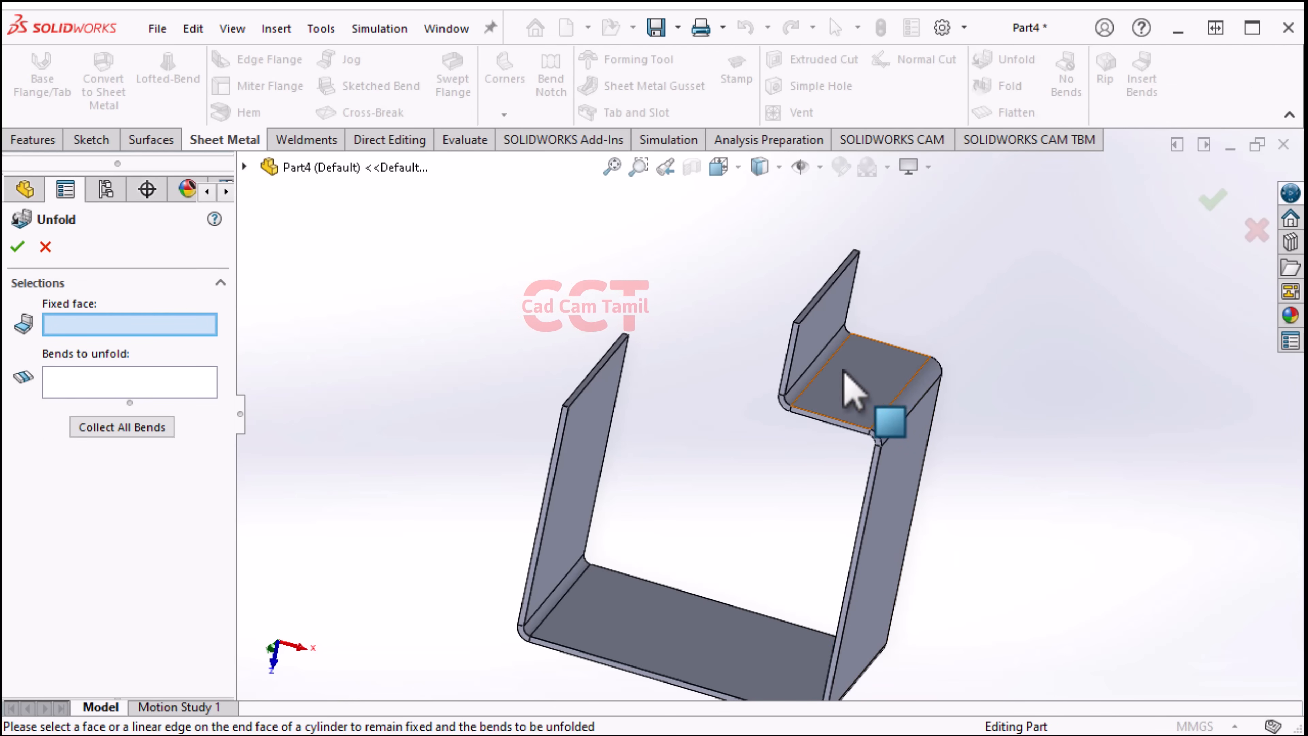
left_click(849, 377)
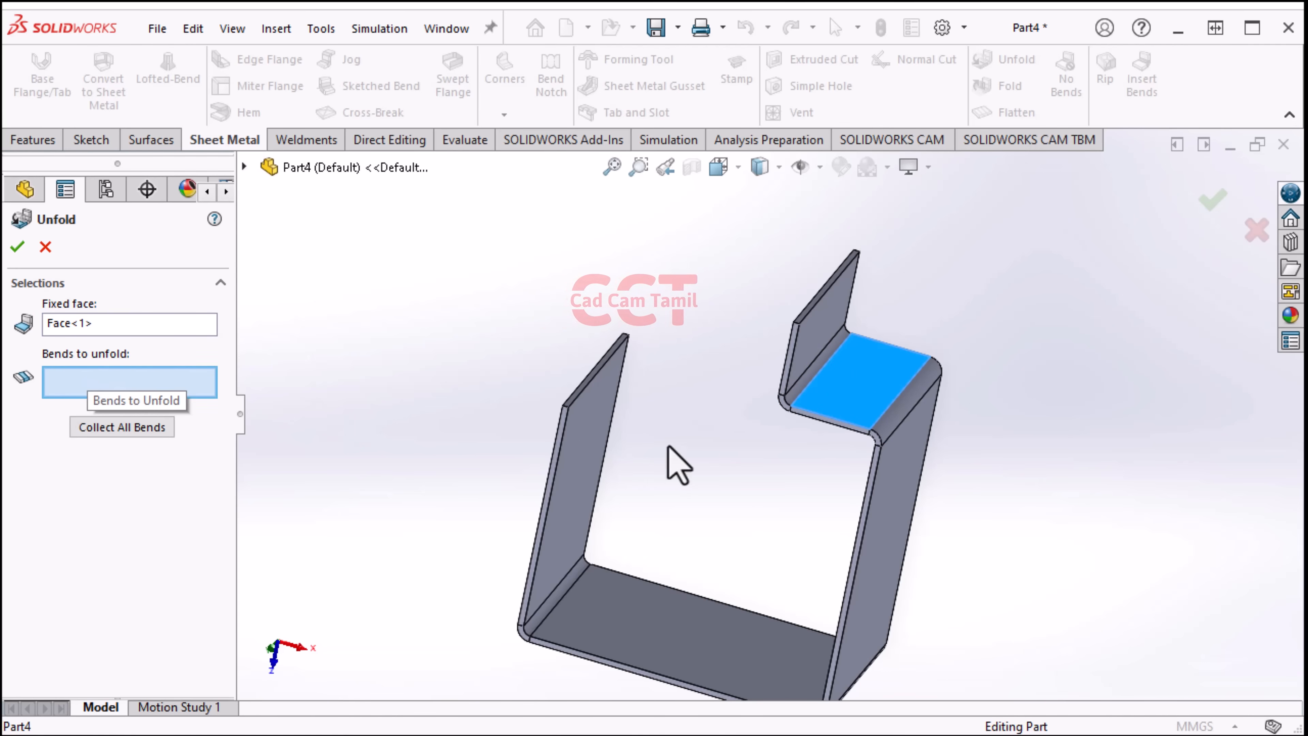
left_click(827, 370)
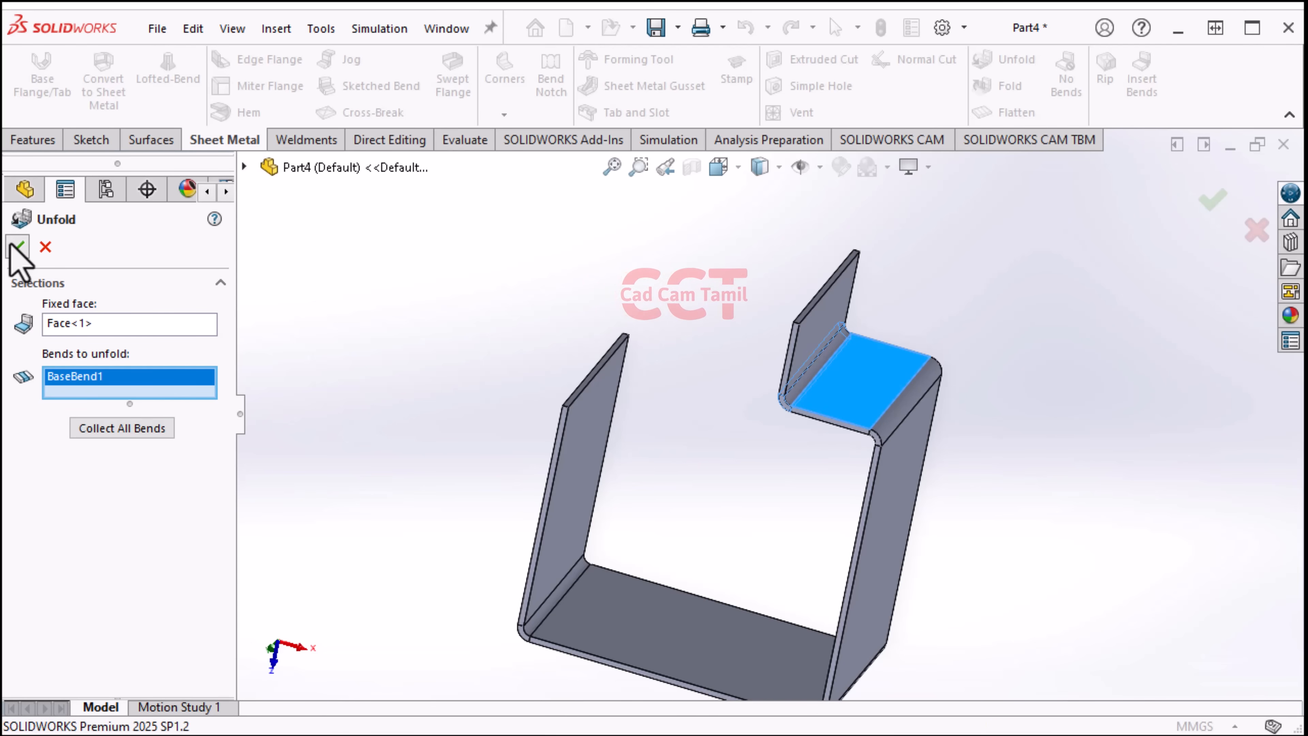
left_click(17, 247)
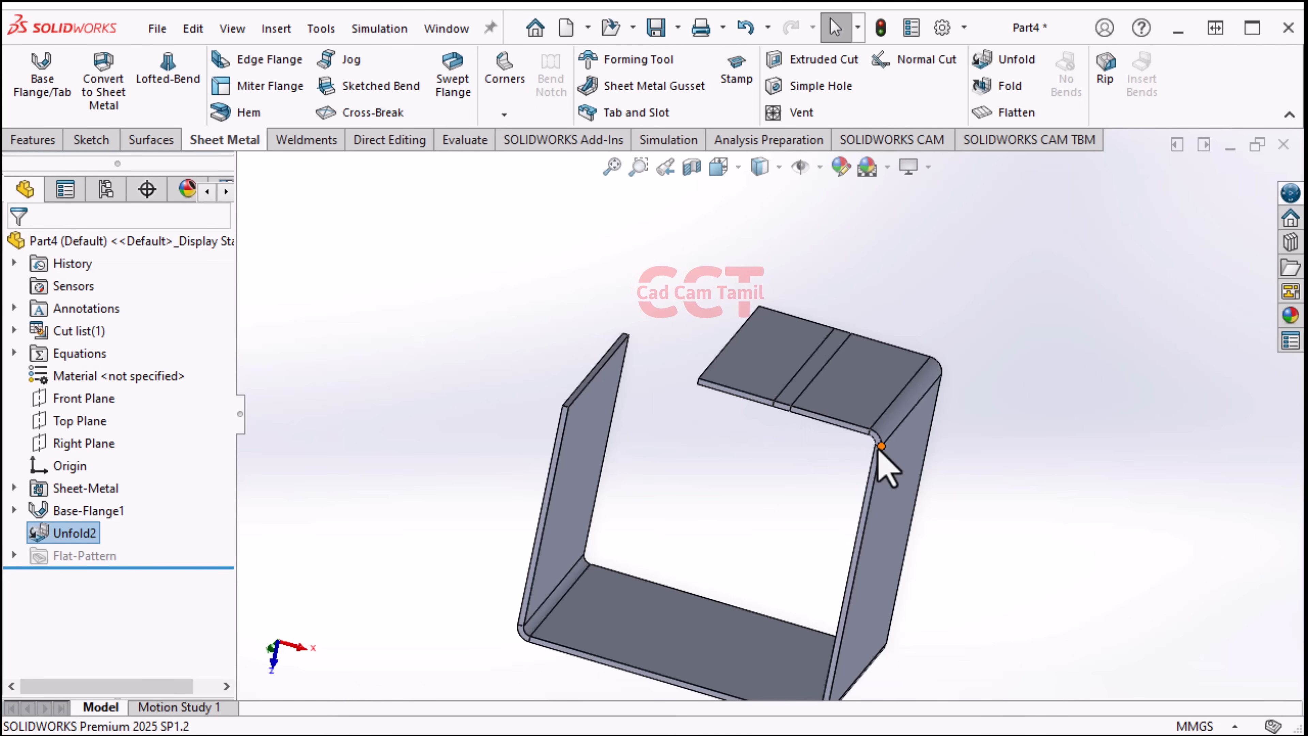
Sketch a corner rectangle across the unfolded bend, on the plane of the short return face, and finish the sketch
scroll(626, 294, "up", 2)
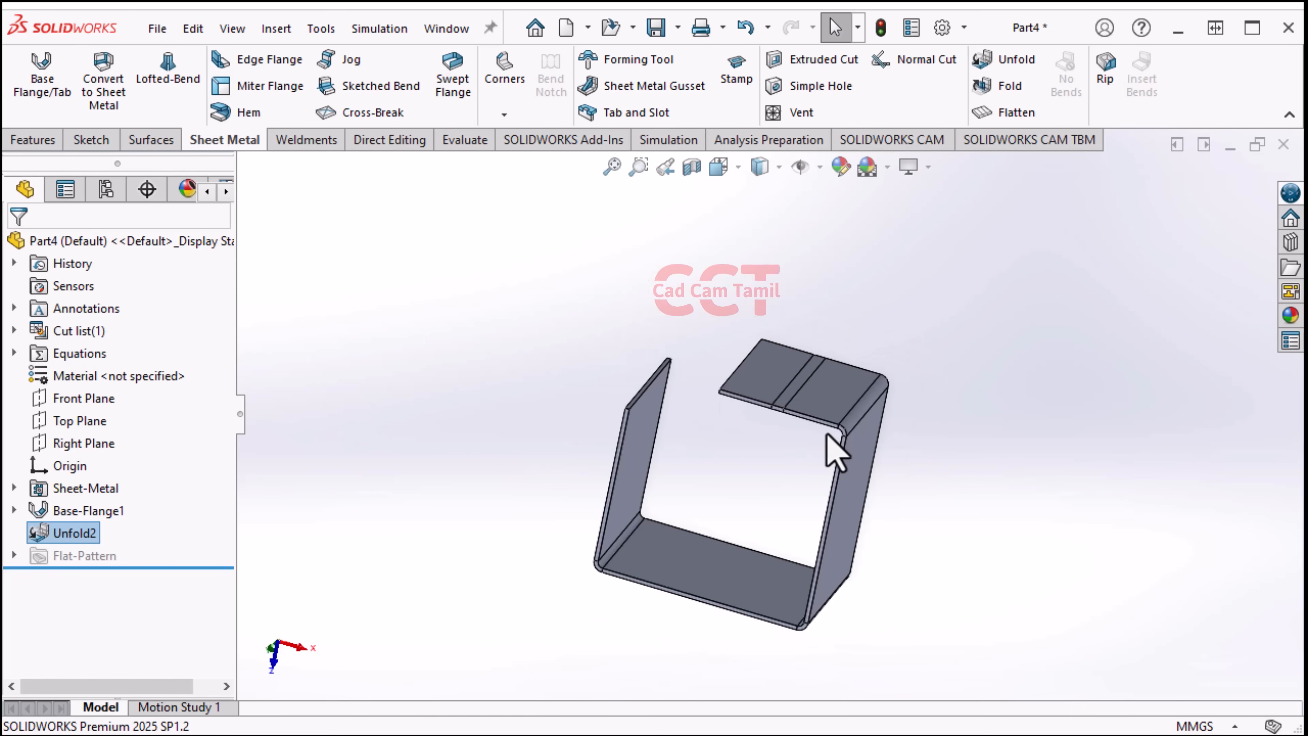
scroll(842, 435, "down", 1)
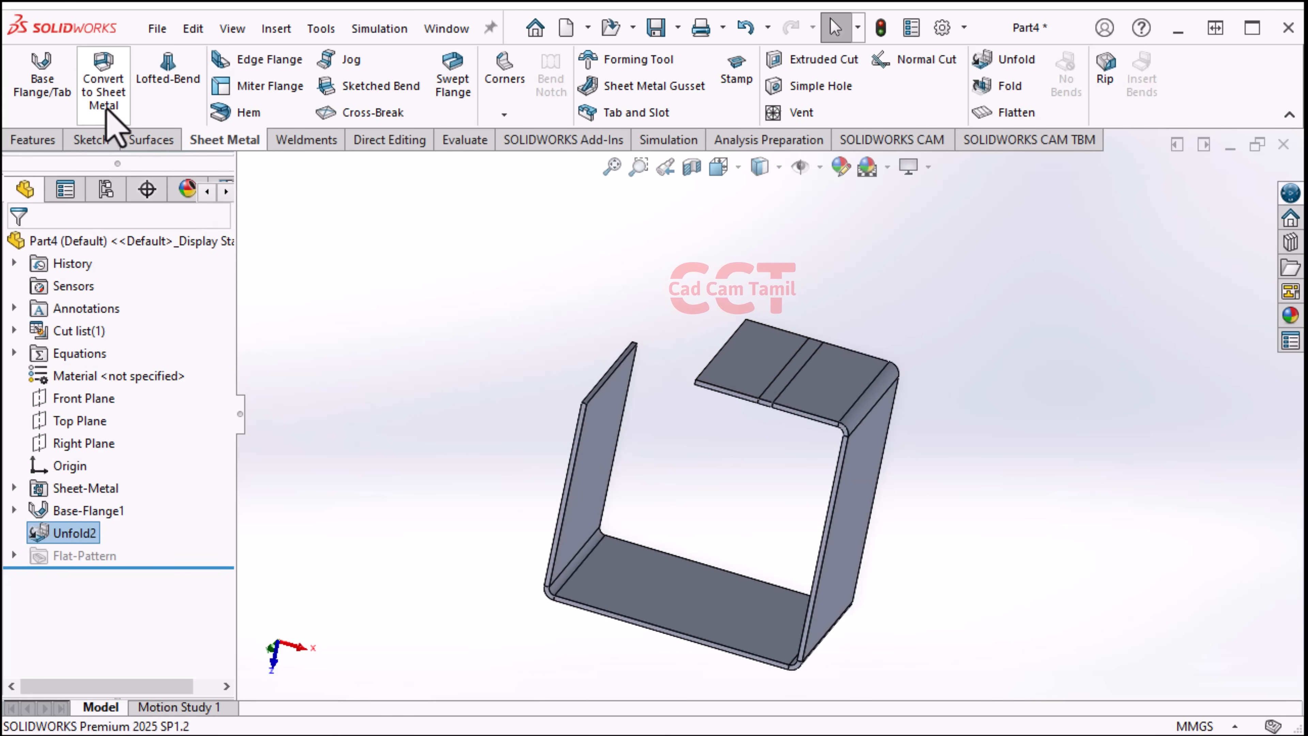
left_click(85, 143)
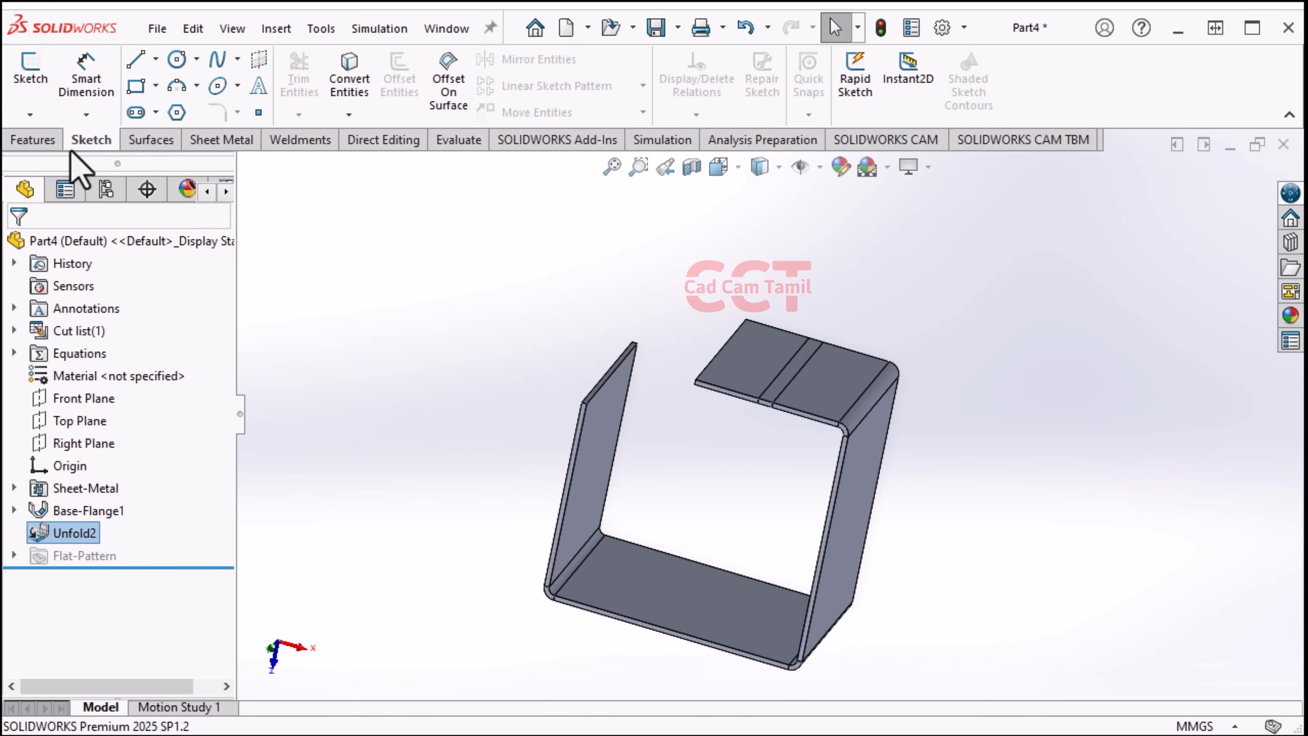
left_click(30, 67)
left_click(835, 403)
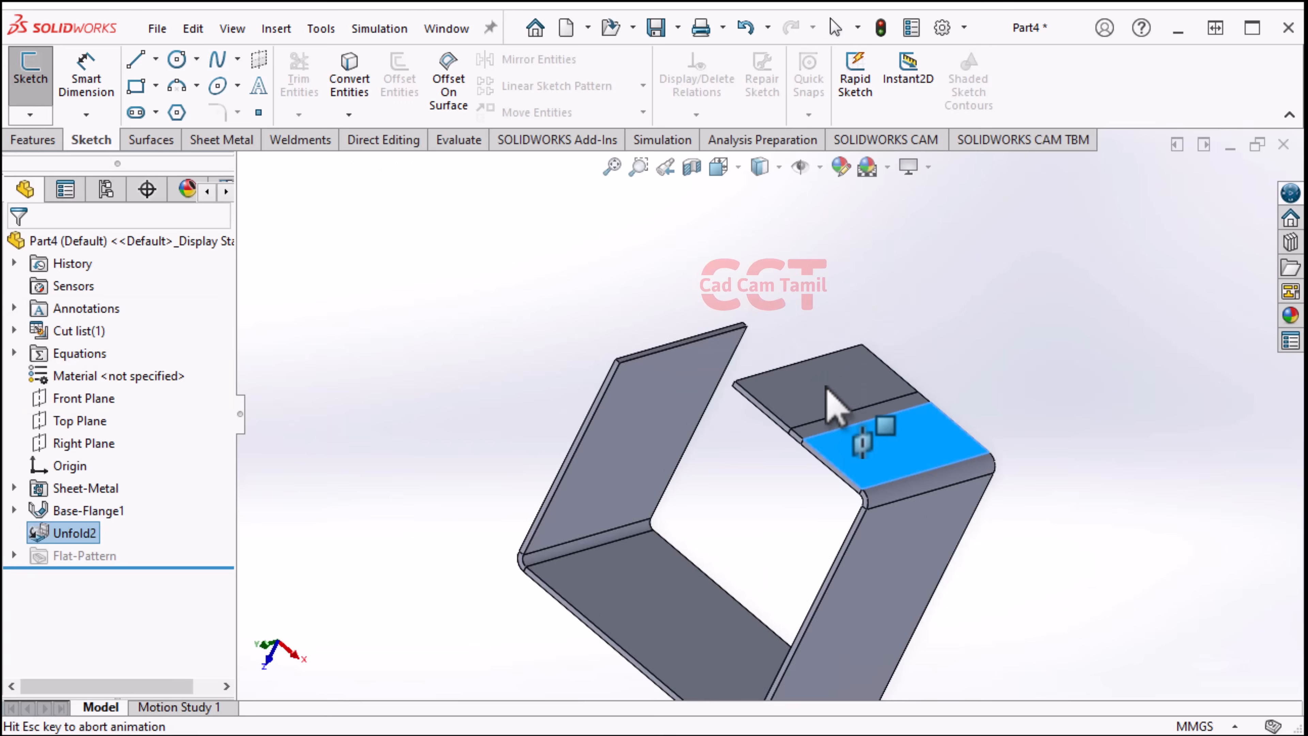
left_click(135, 86)
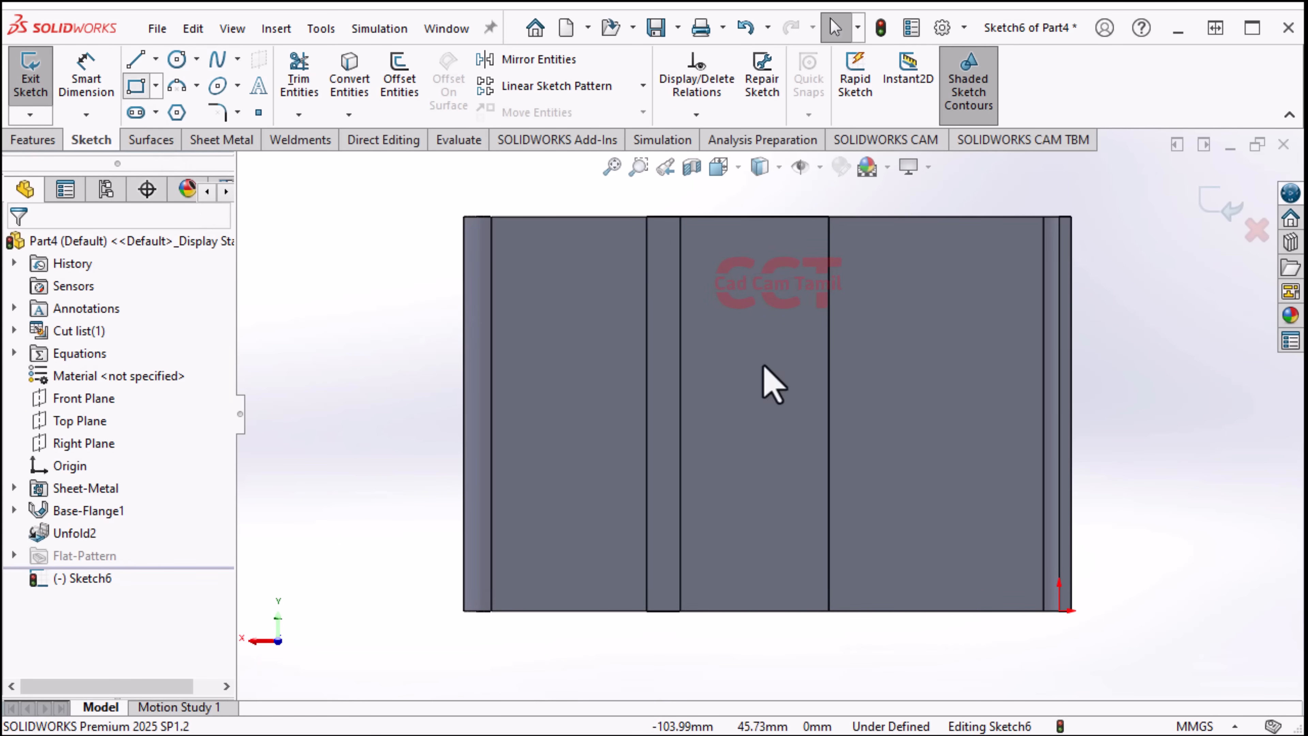
left_click(605, 283)
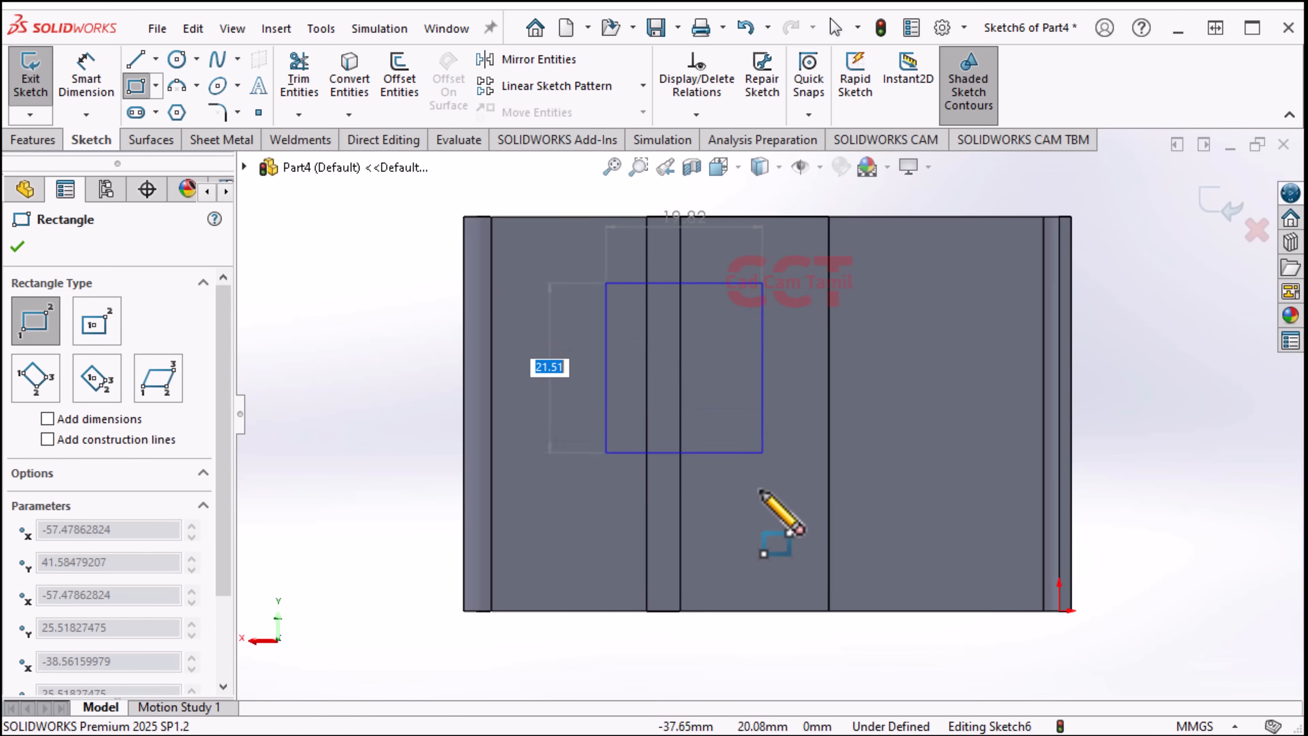
left_click(741, 497)
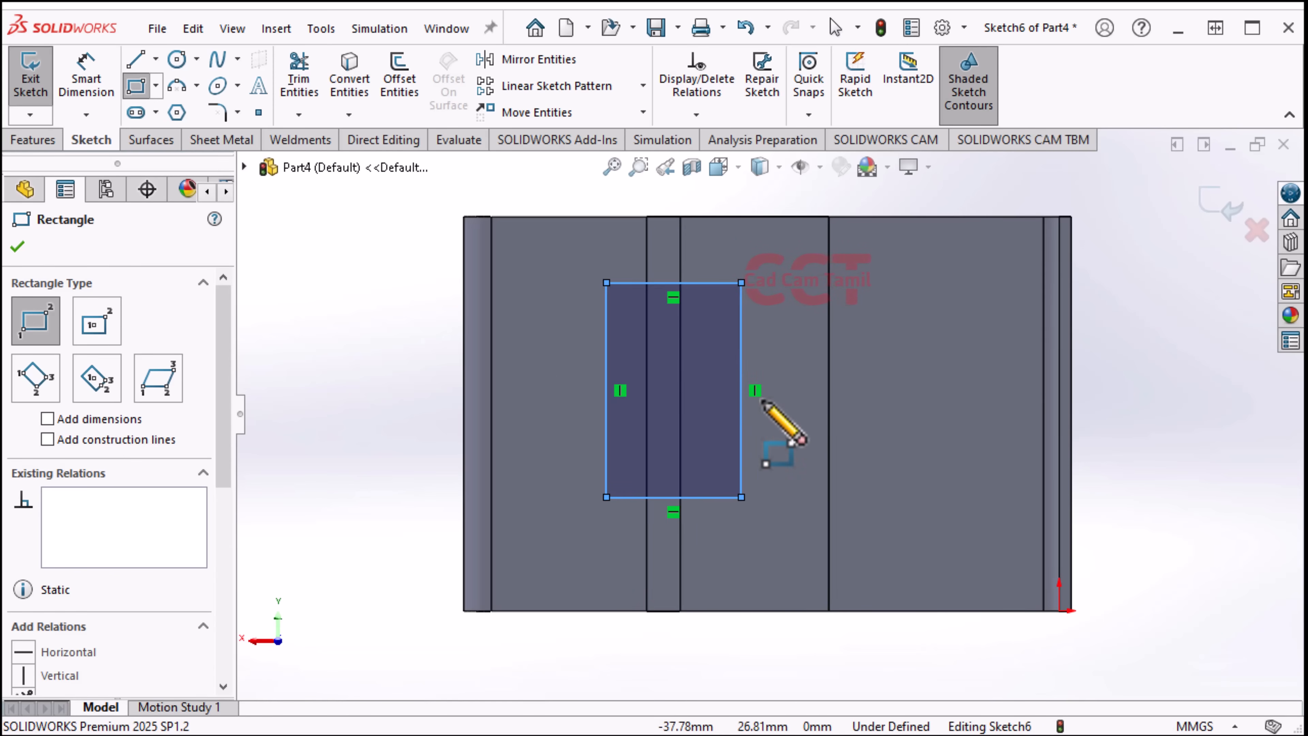
left_click(1223, 203)
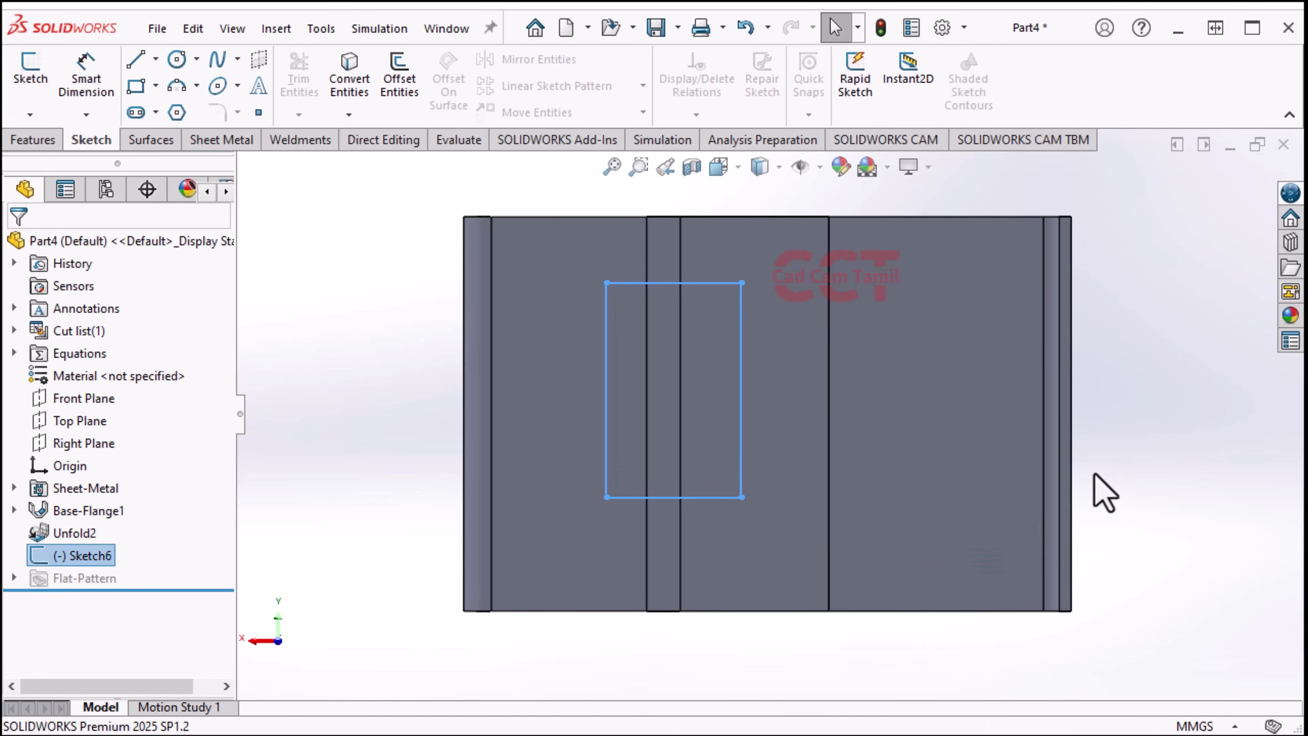
Cut the rectangle through all of the part as an extruded cut with Normal cut and Optimize Geometry enabled
middle_click_drag(1102, 495, 1080, 380)
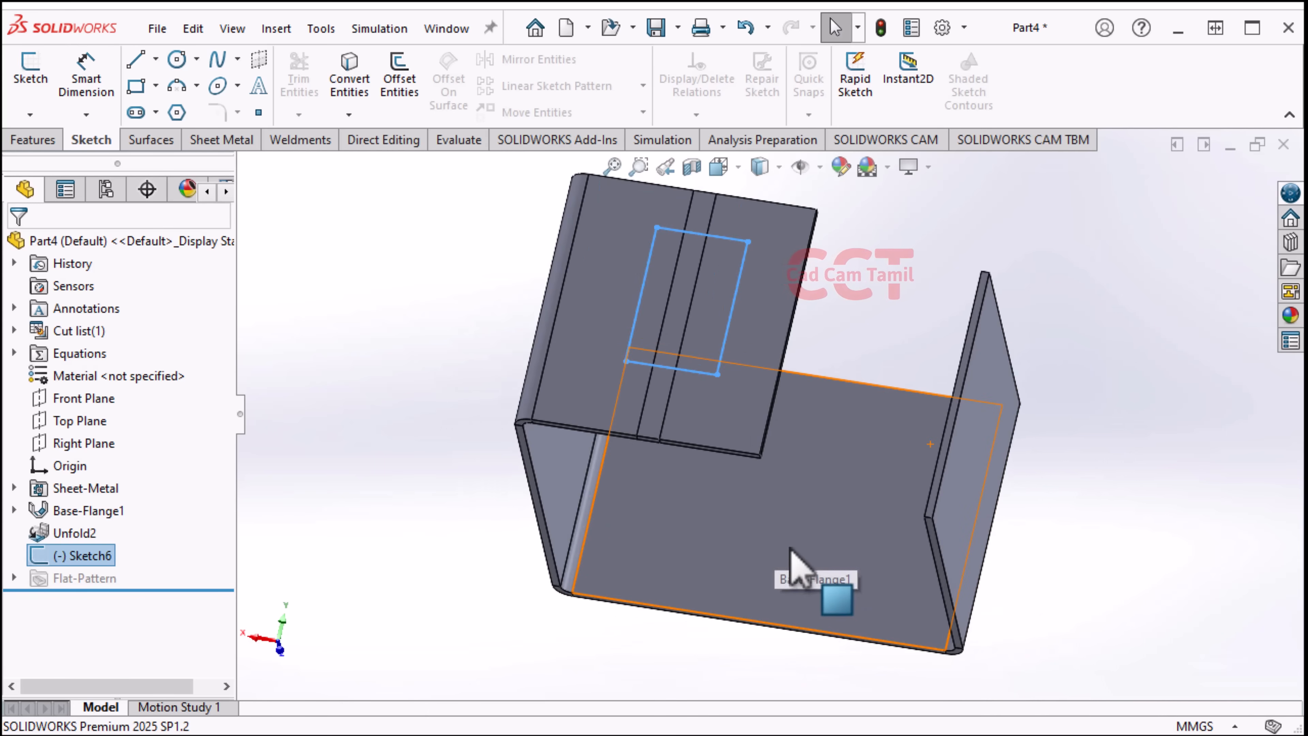
middle_click_drag(820, 415, 190, 170)
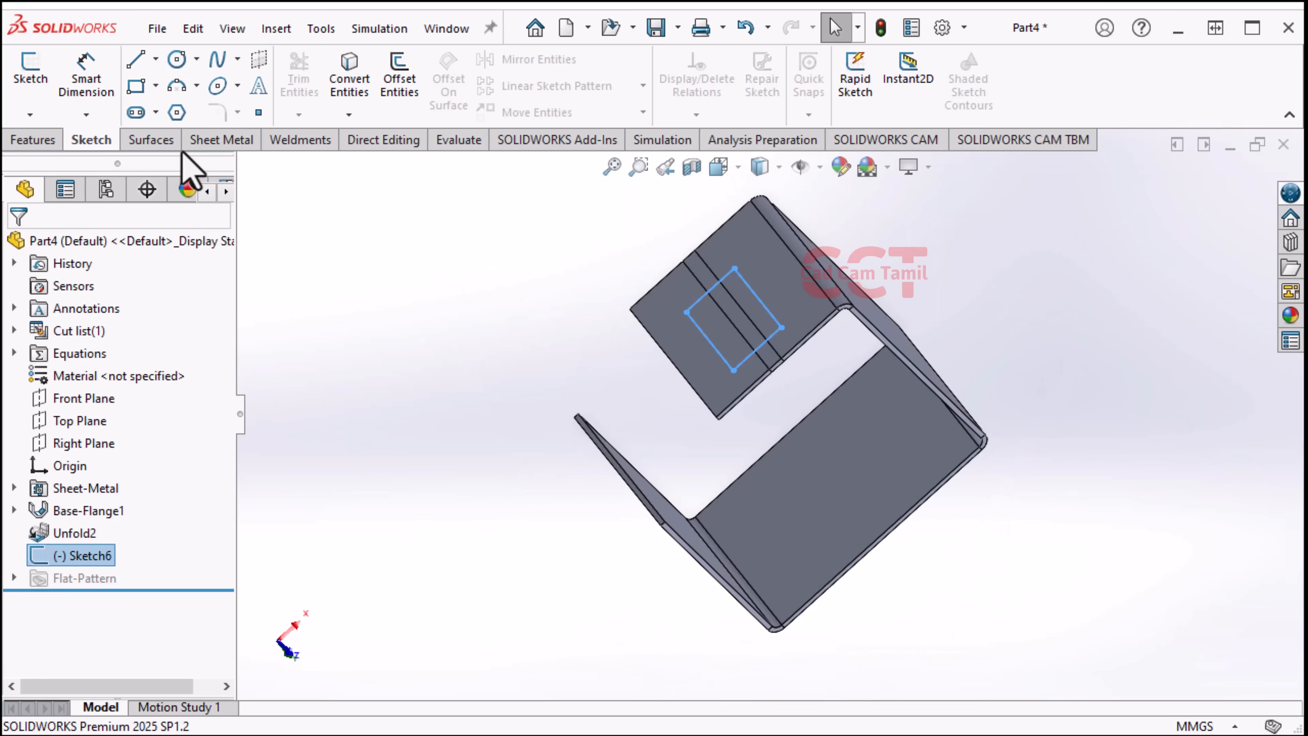
left_click(224, 140)
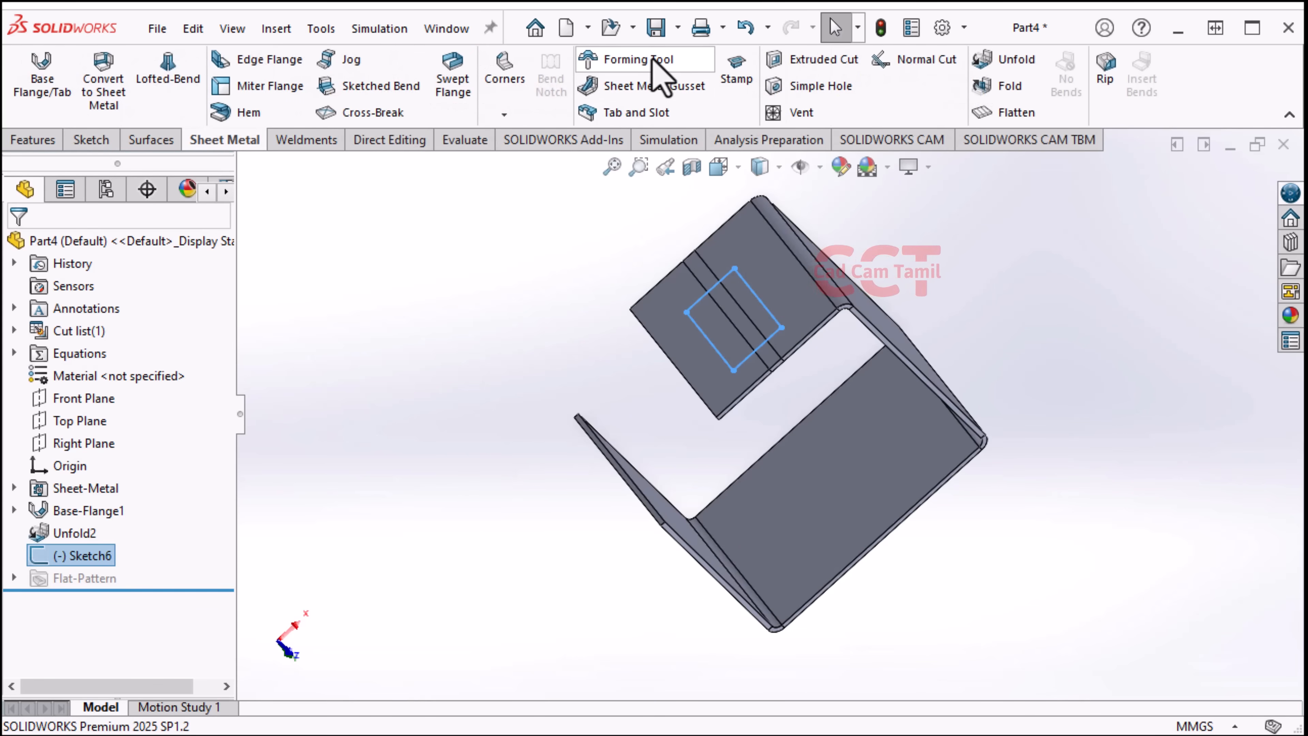
left_click(827, 63)
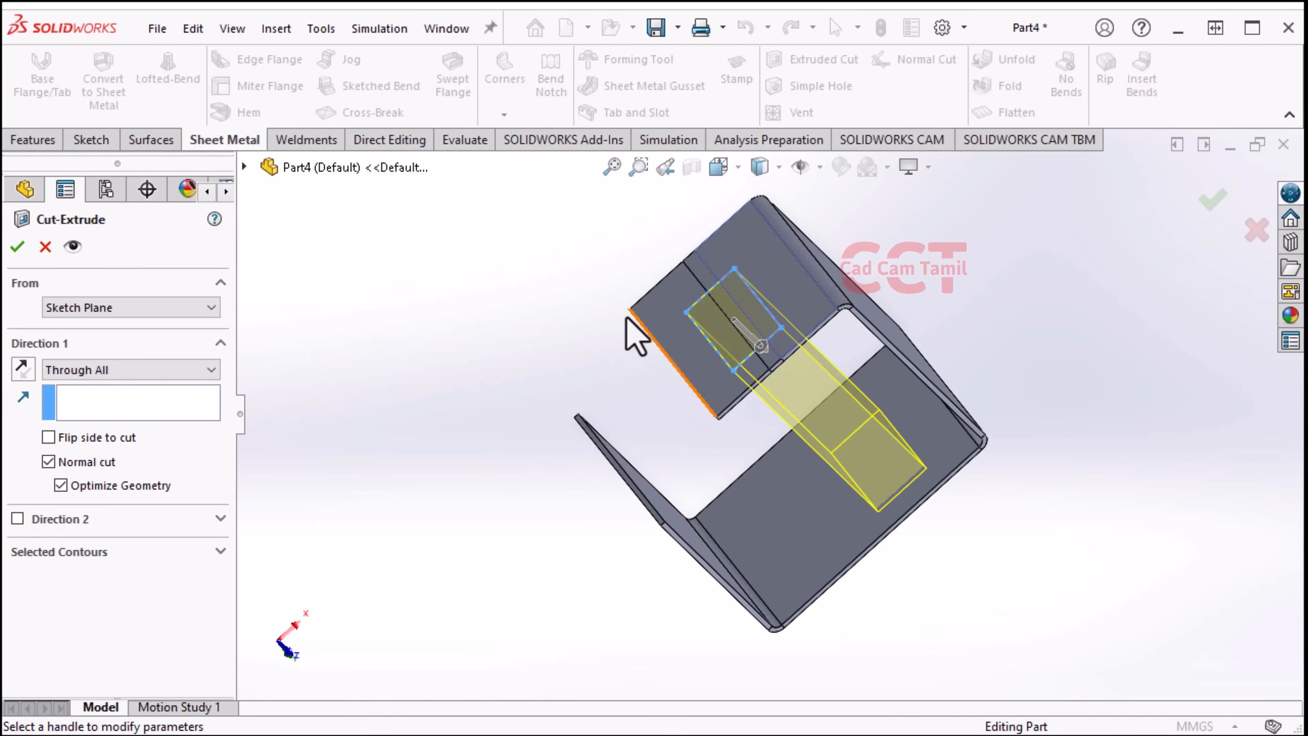
middle_click_drag(733, 394, 716, 415)
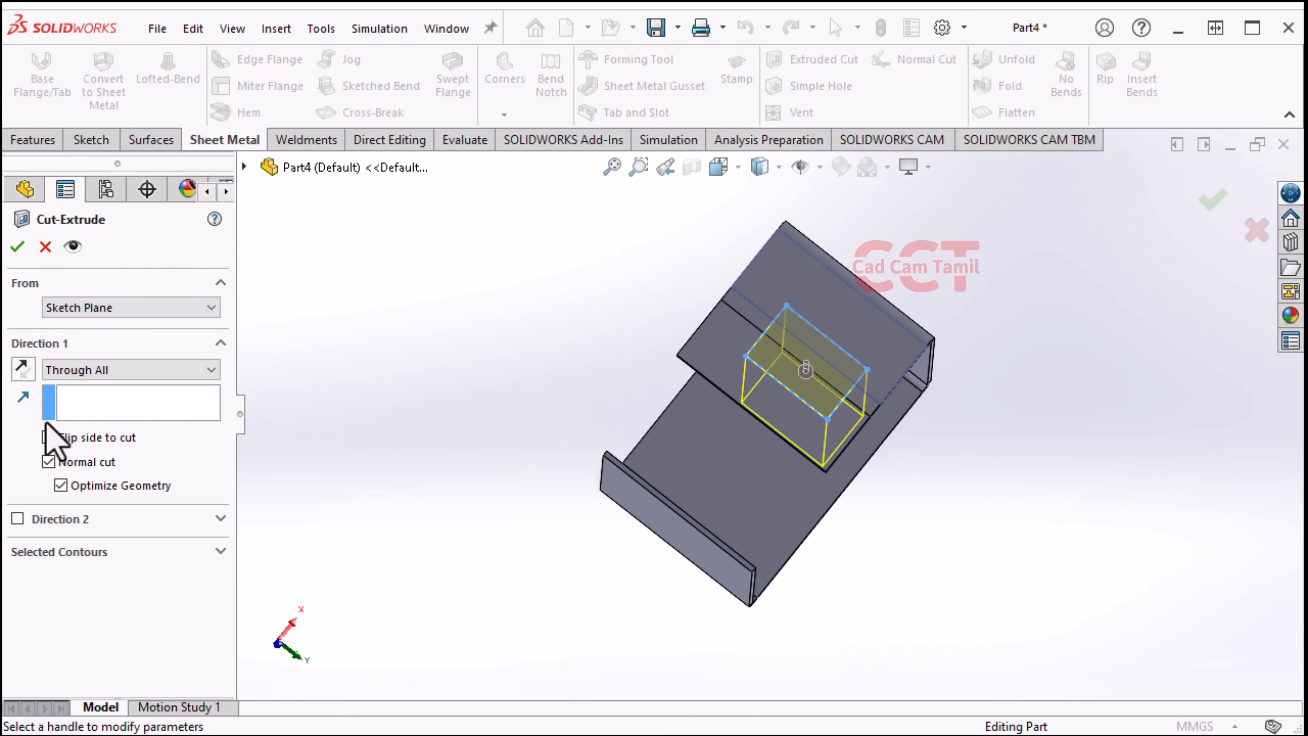
left_click(18, 246)
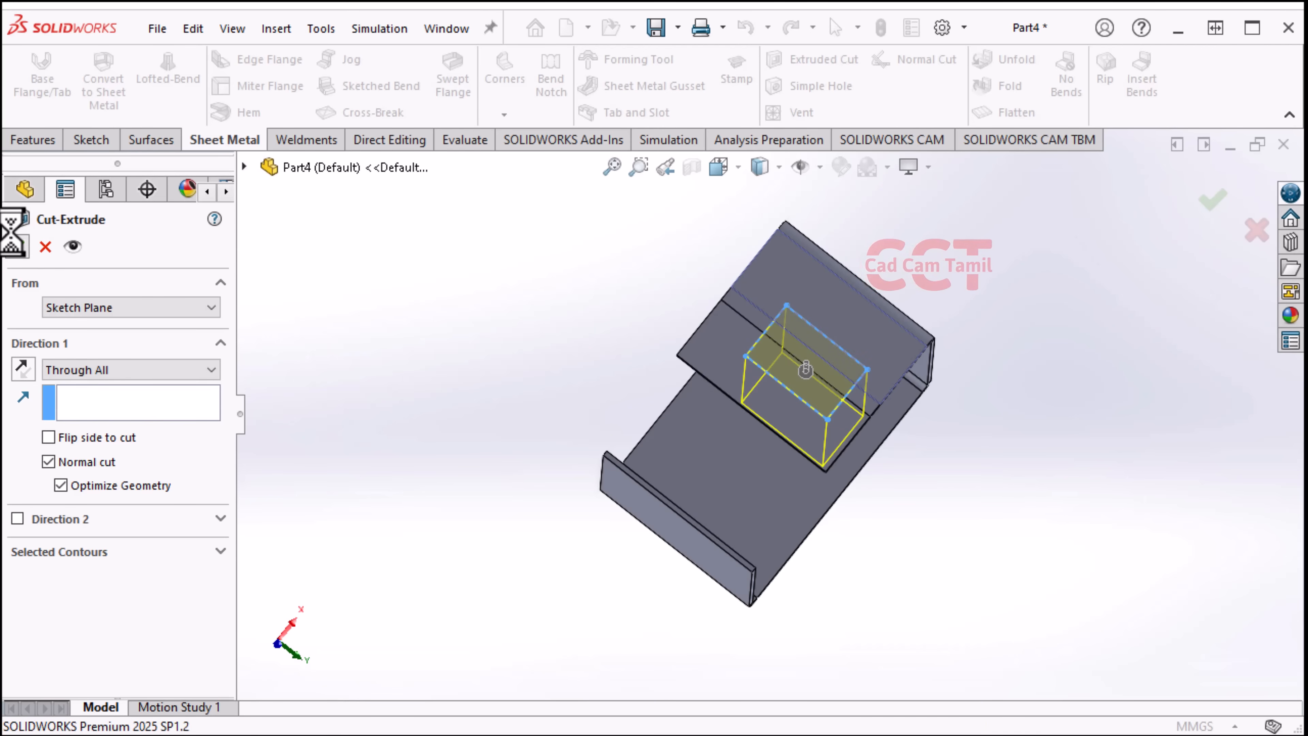
Fold the unfolded bend back, keeping the short return face fixed, so the rectangular cutout wraps around the bend
middle_click_drag(926, 497, 834, 320)
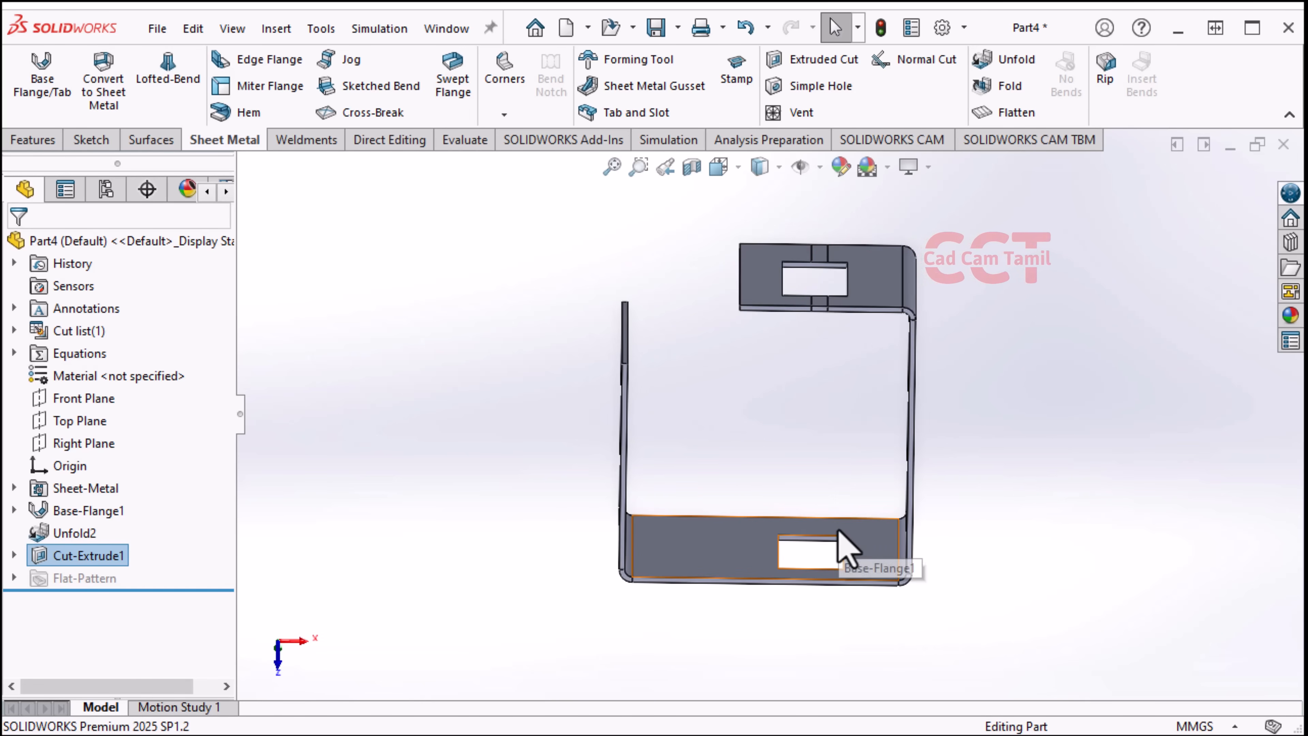
middle_click_drag(779, 447, 888, 322)
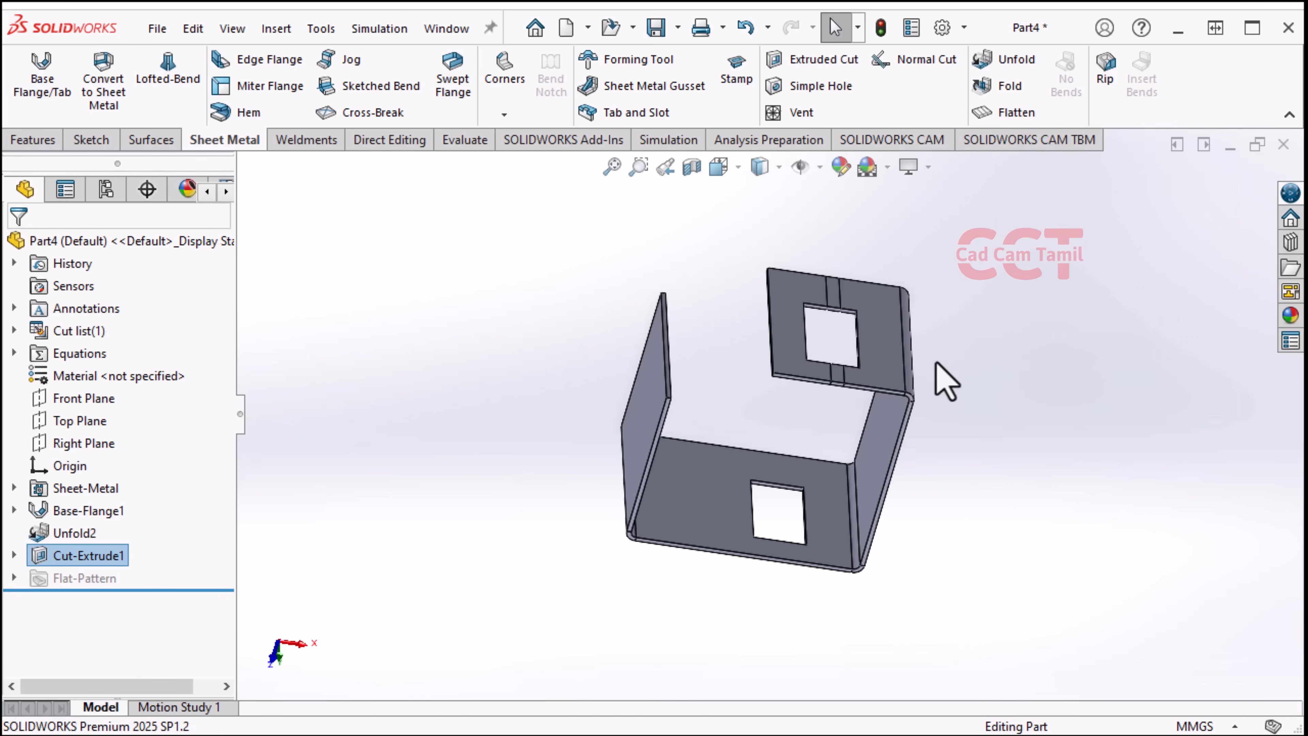
scroll(871, 369, "down", 2)
left_click(1008, 87)
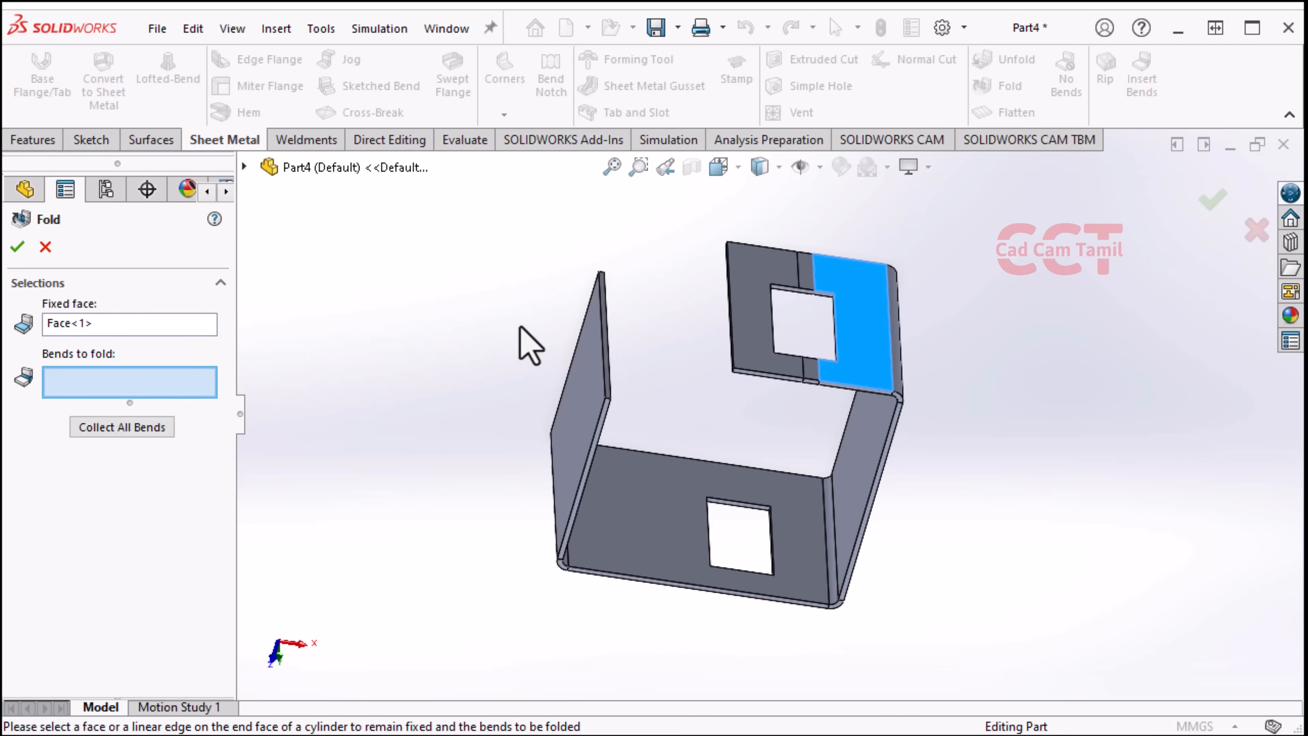
left_click(806, 283)
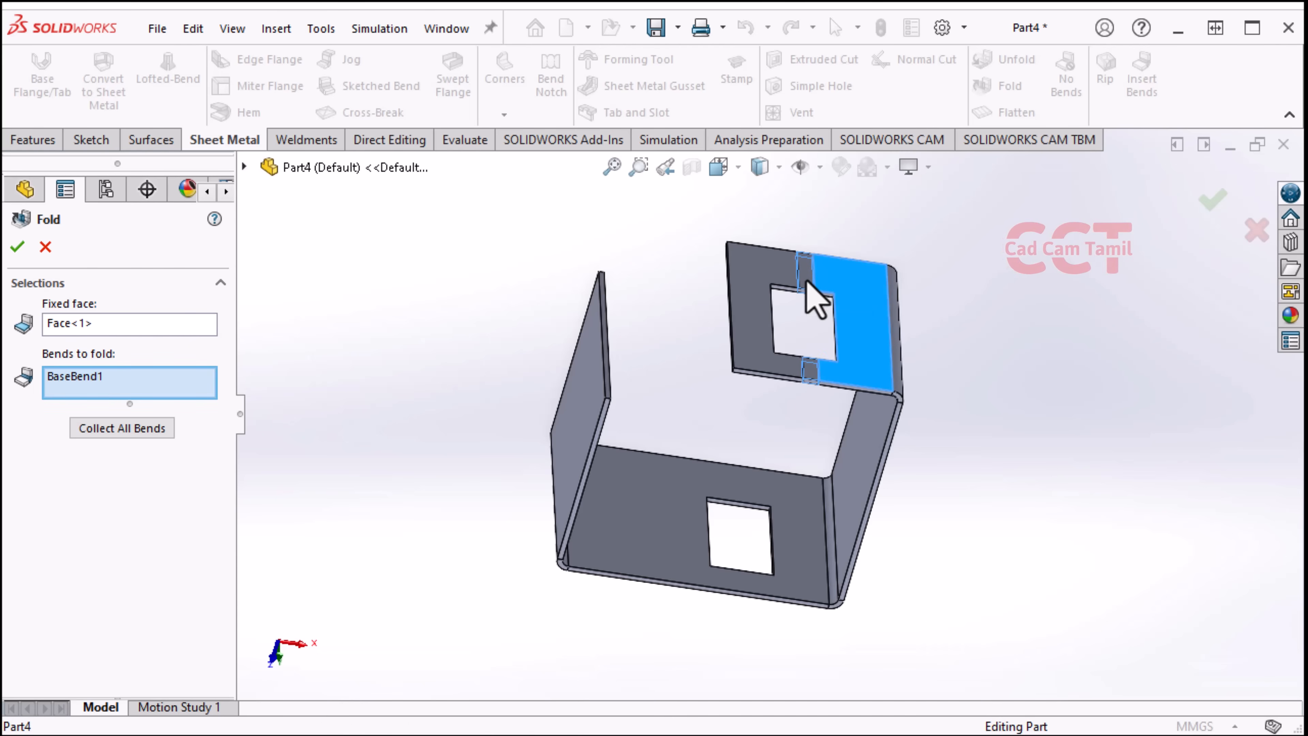
left_click(17, 247)
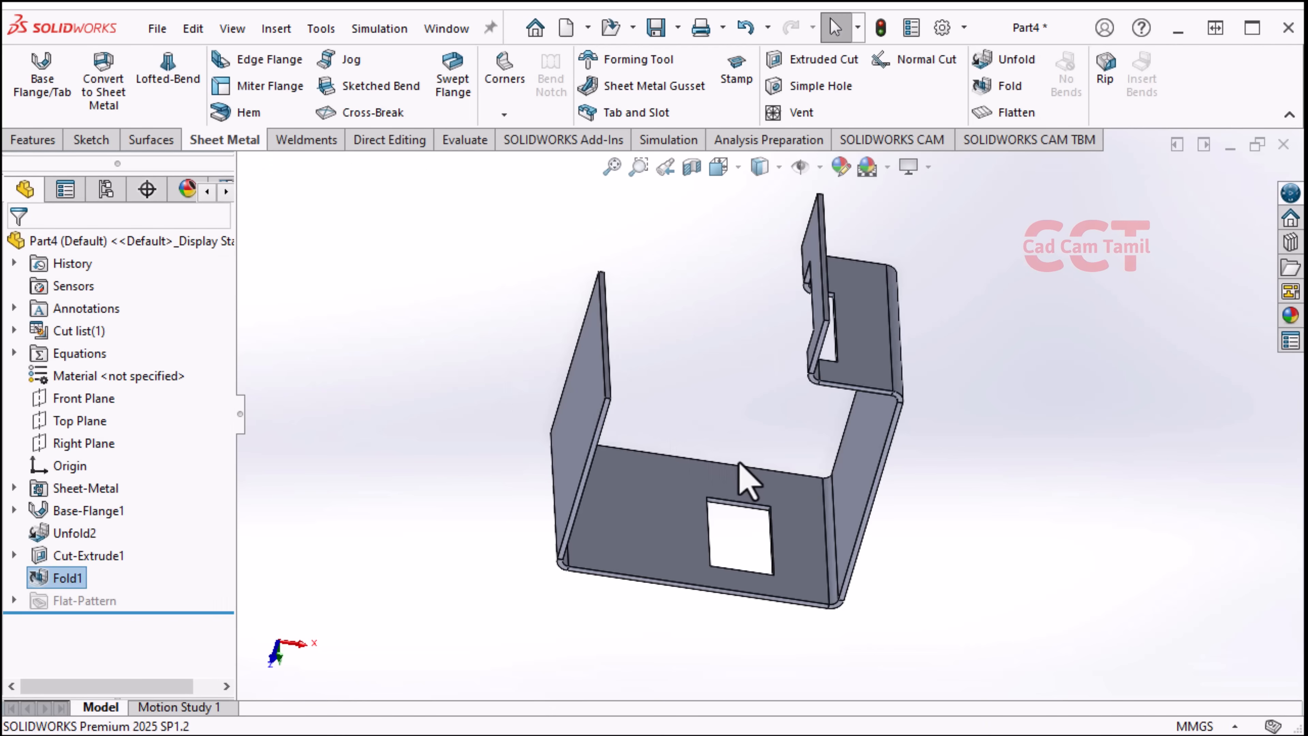
middle_click_drag(791, 467, 748, 371)
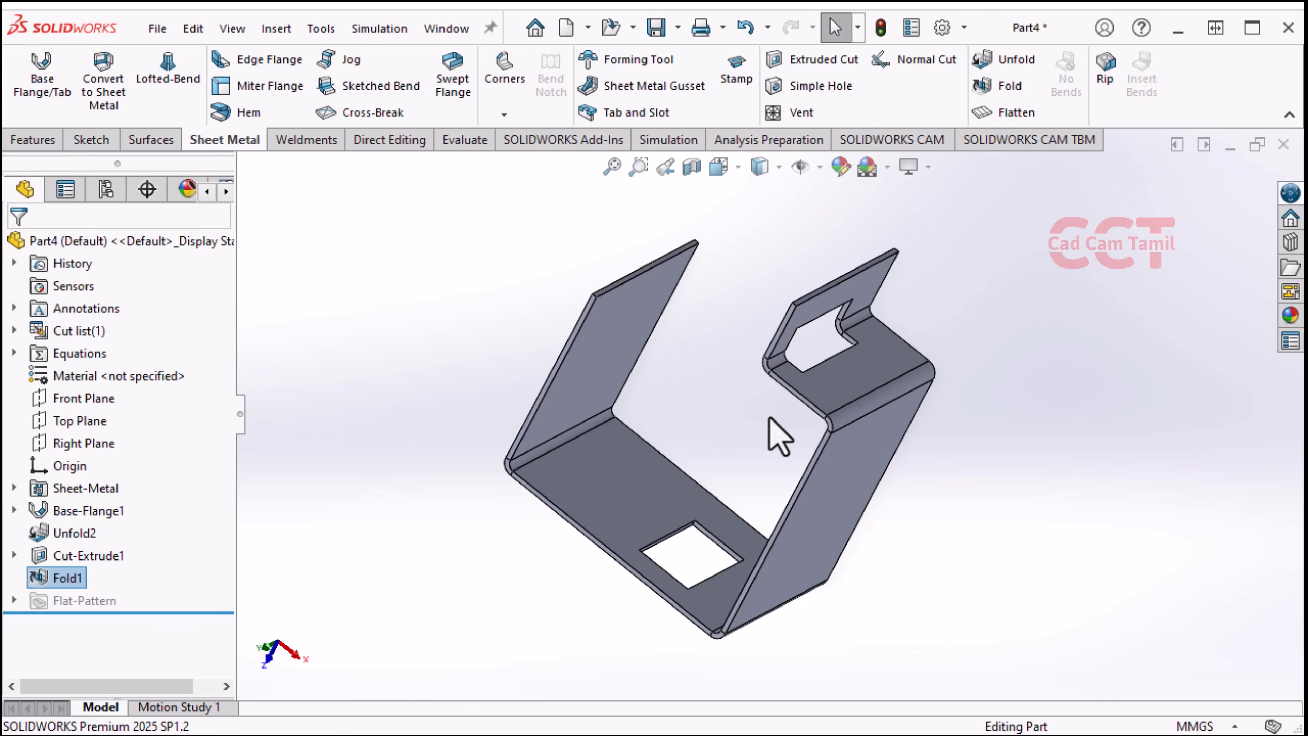
middle_click_drag(719, 467, 768, 456)
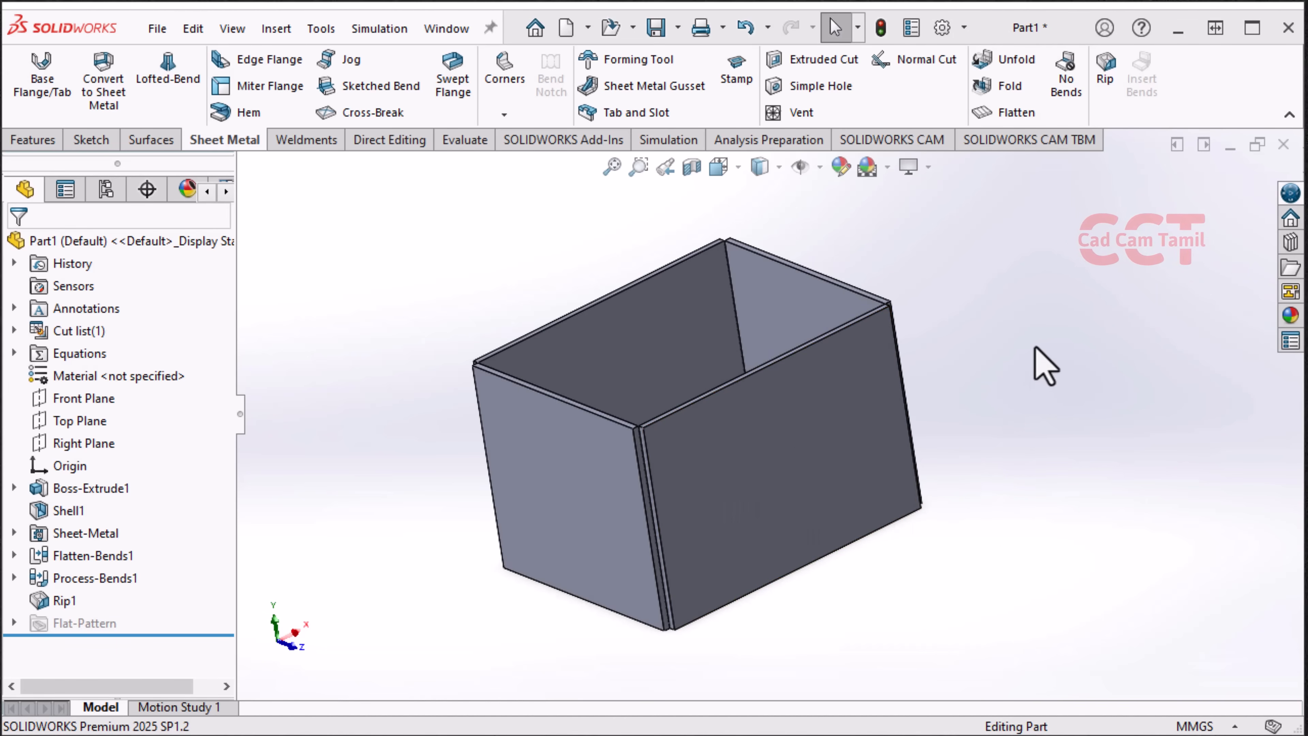
middle_click_drag(1045, 367, 1025, 407)
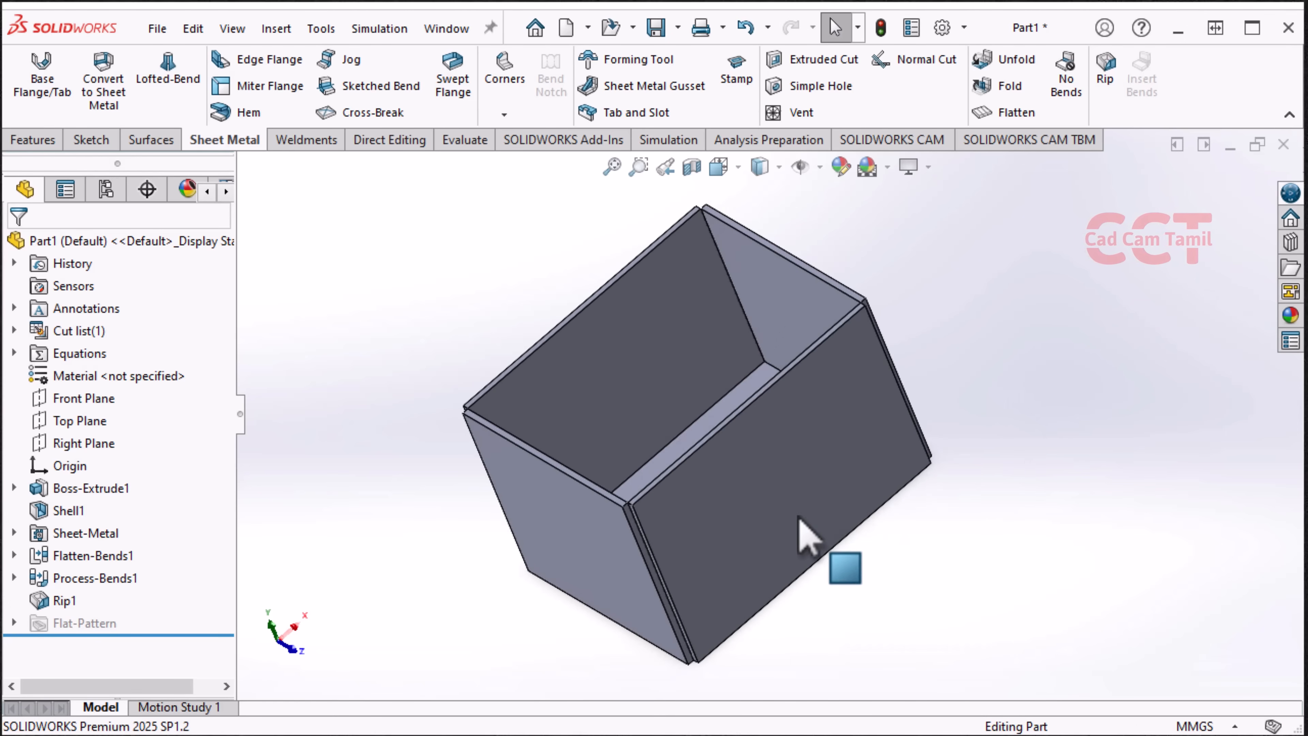
Roll back all bends of the box with No Bends to examine its corner edges, and restore the bends
middle_click_drag(648, 619, 708, 549)
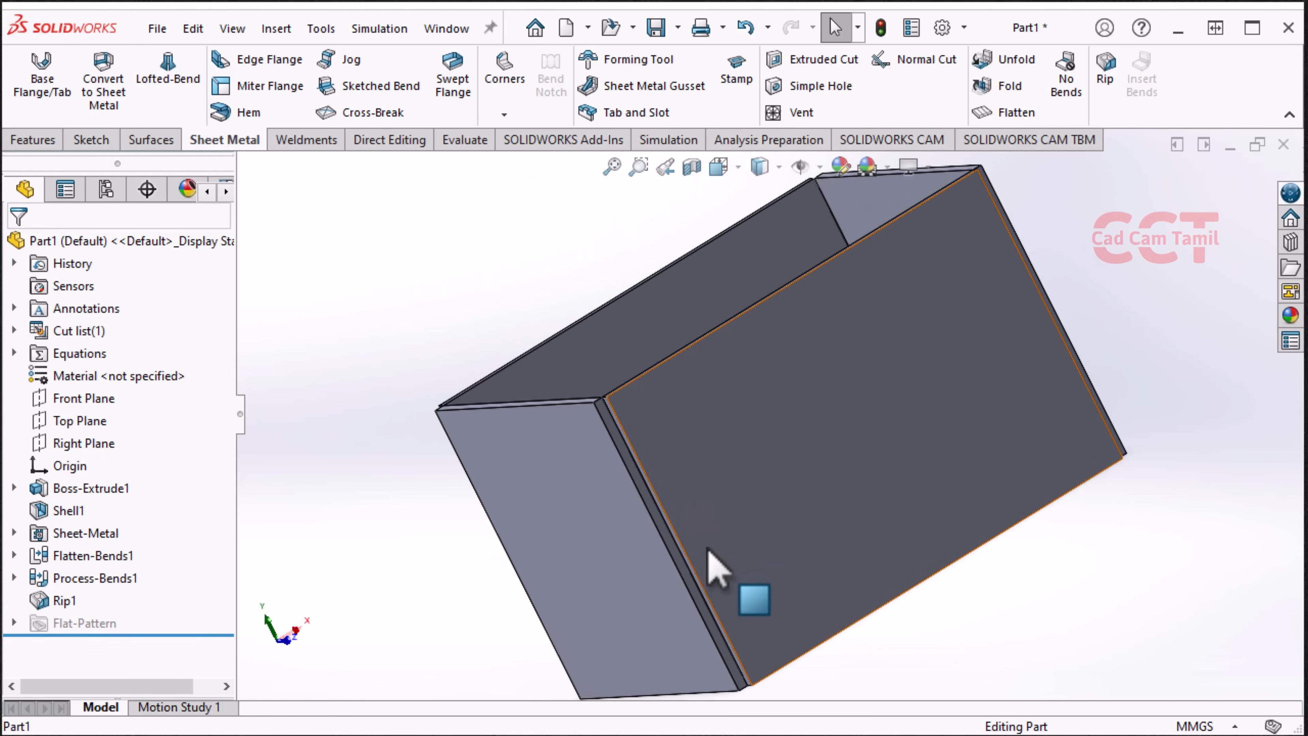
scroll(708, 549, "up", 2)
scroll(638, 564, "down", 2)
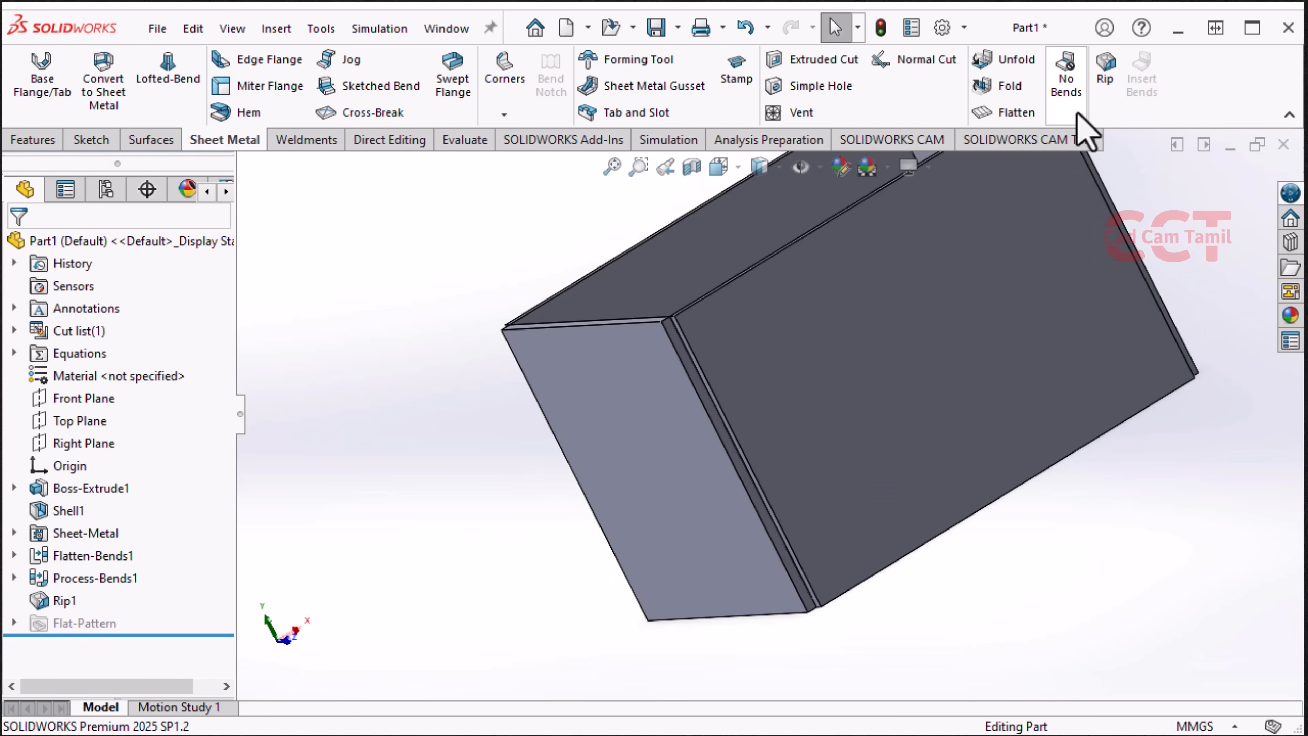
left_click(1077, 93)
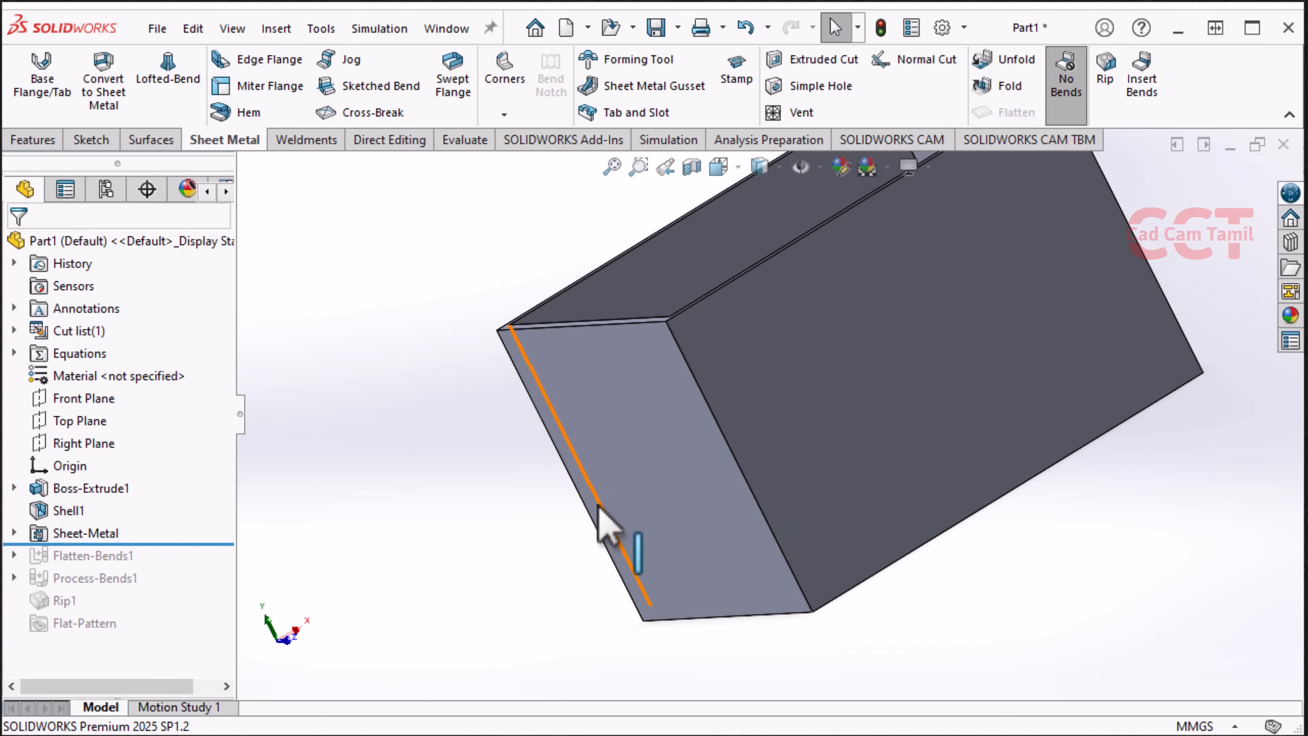
scroll(867, 344, "down", 1)
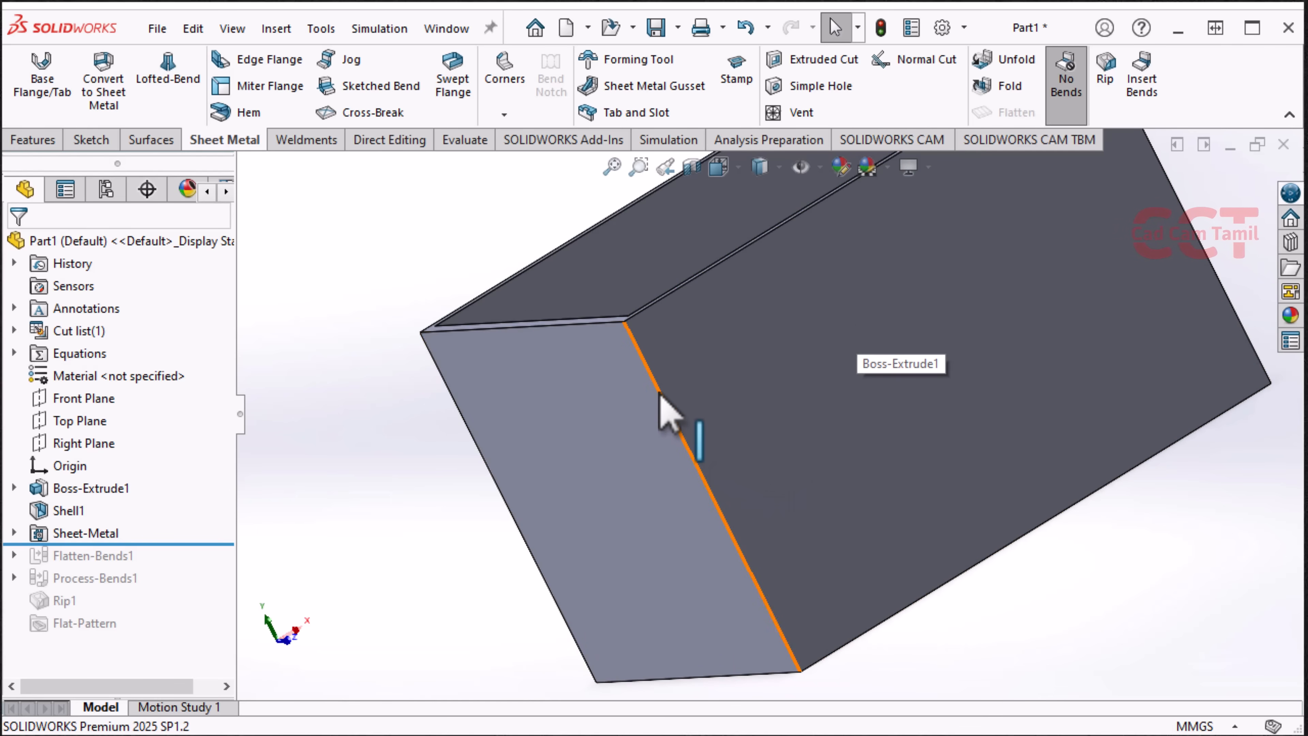
middle_click_drag(672, 380, 931, 230)
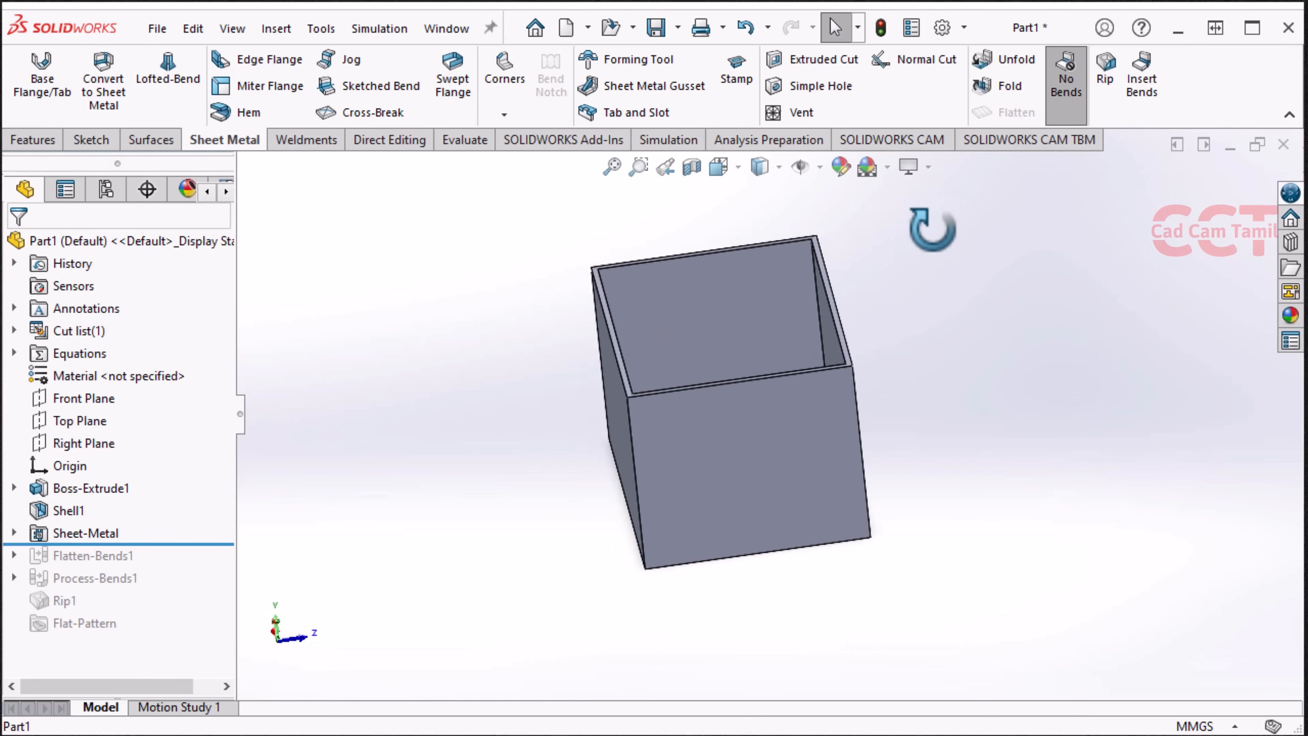
left_click(1073, 82)
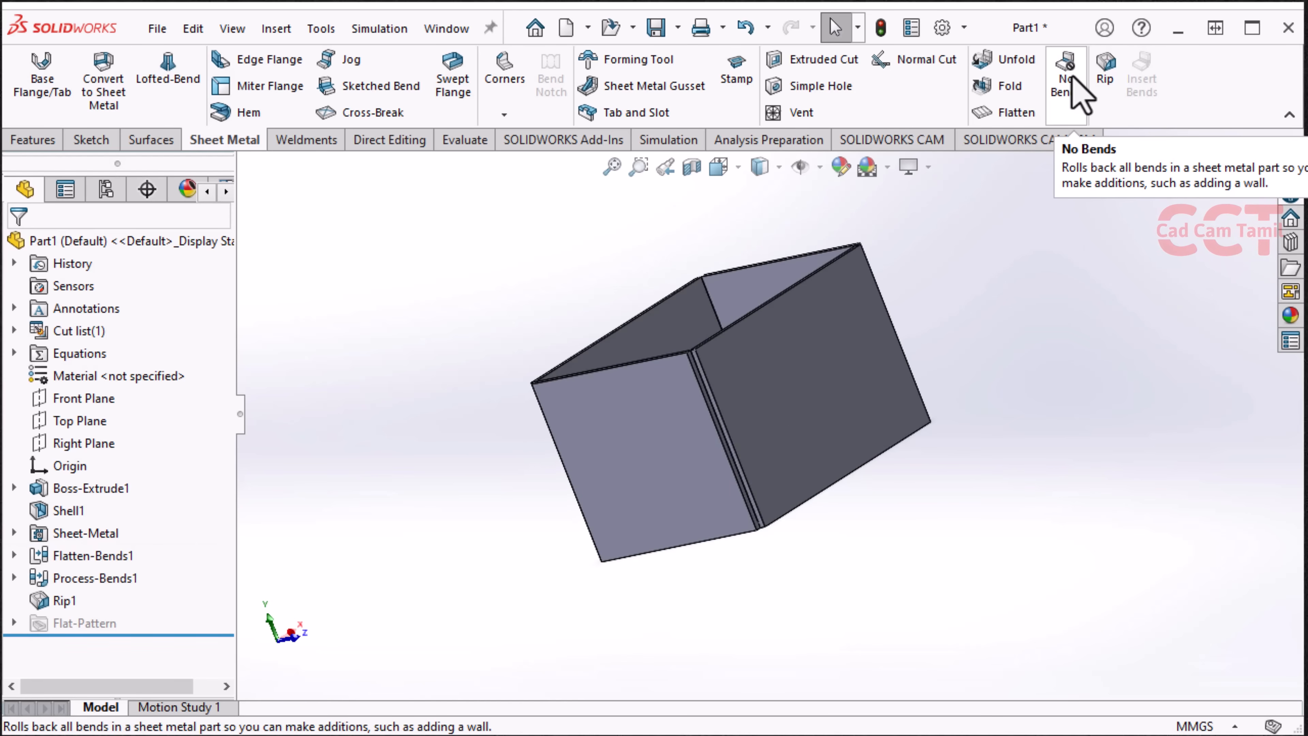
Flatten all bends of the ripped box to show its flat pattern
middle_click_drag(866, 304, 927, 367)
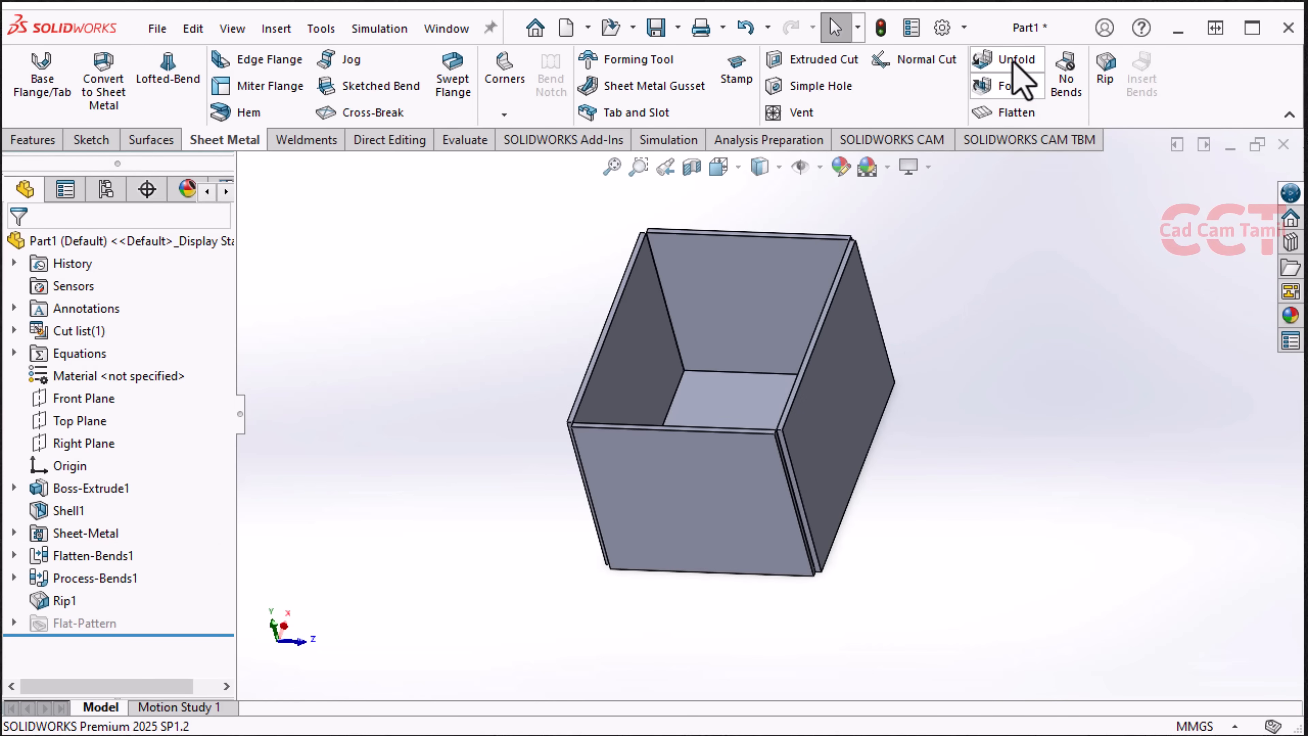
left_click(1013, 113)
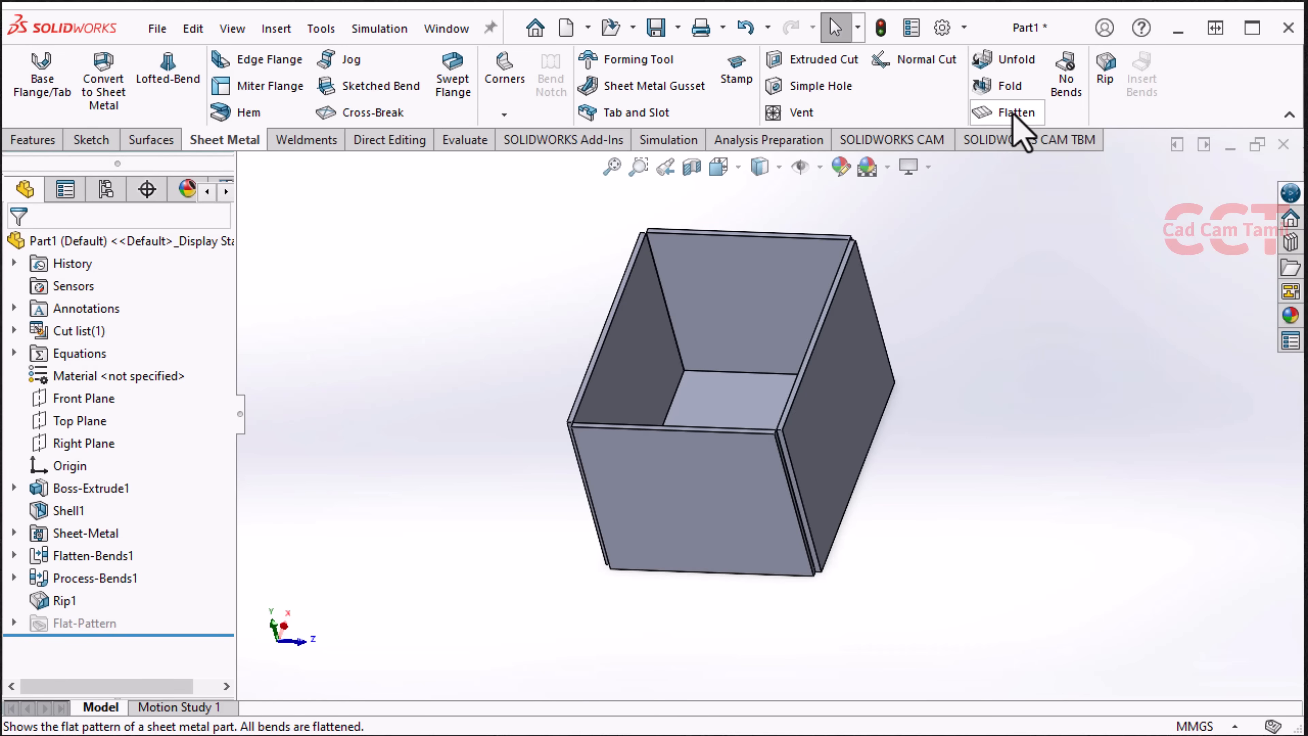
left_click(1013, 114)
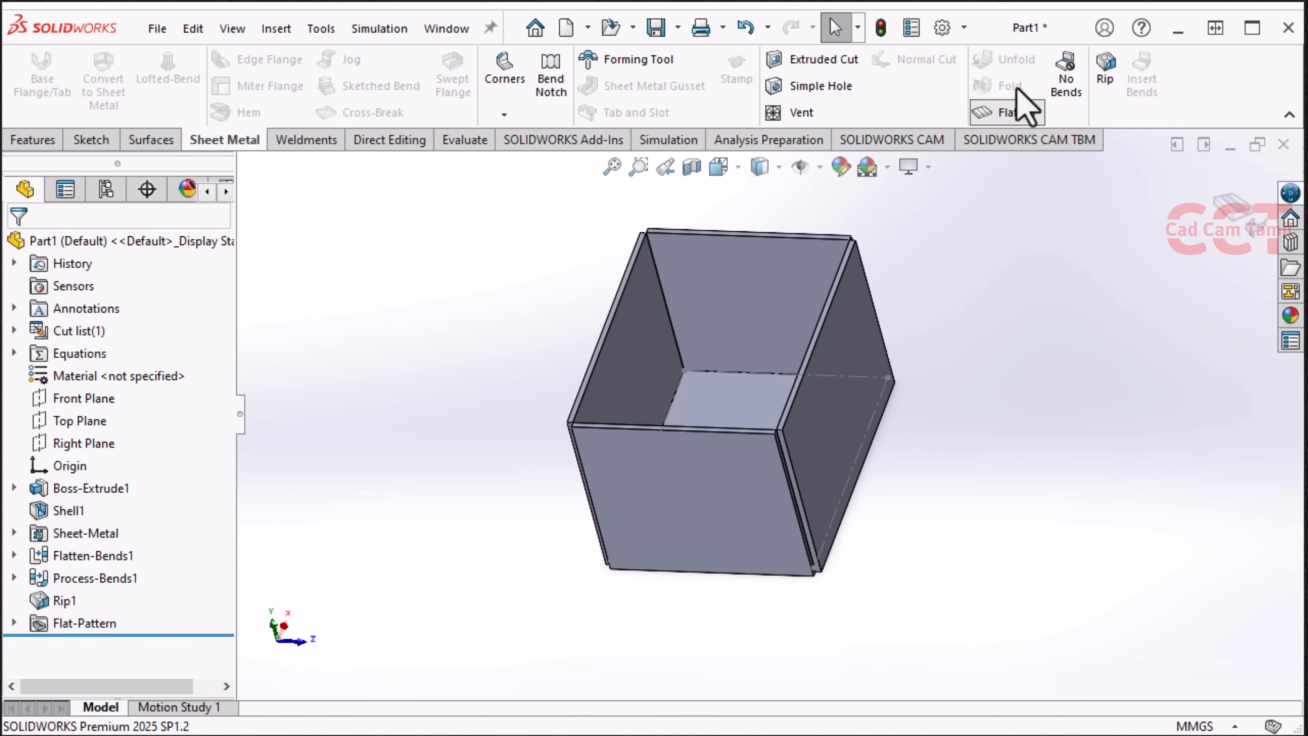